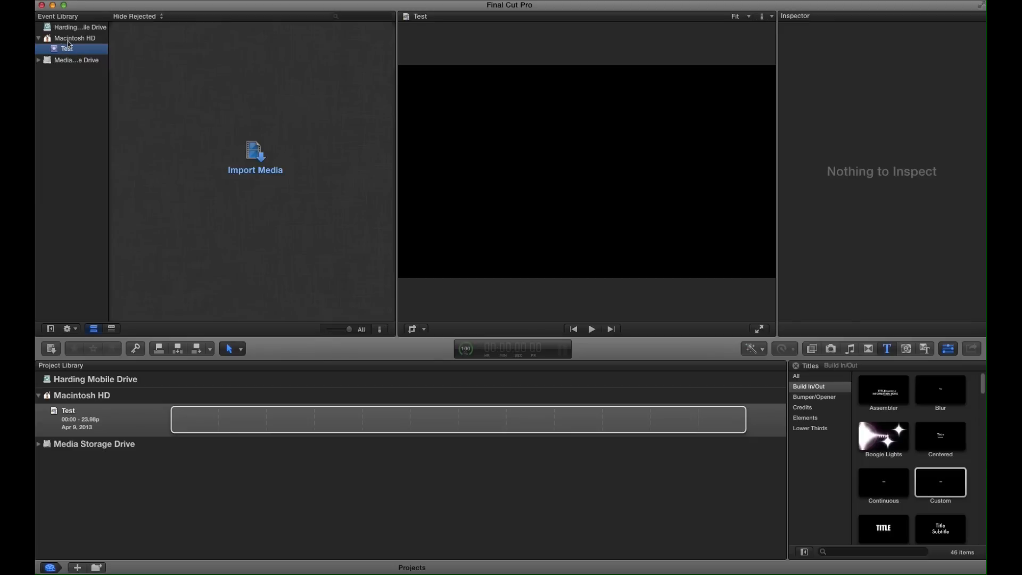
Step: Create a new event named "Up and Running" on Macintosh HD in the Event Library
right_click(67, 43)
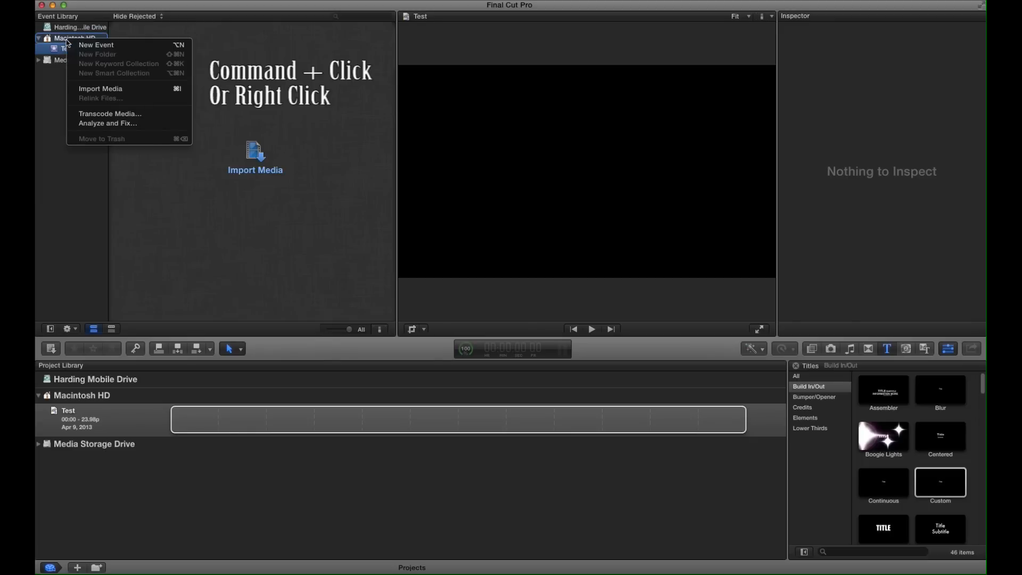
click(95, 45)
text(Up an)
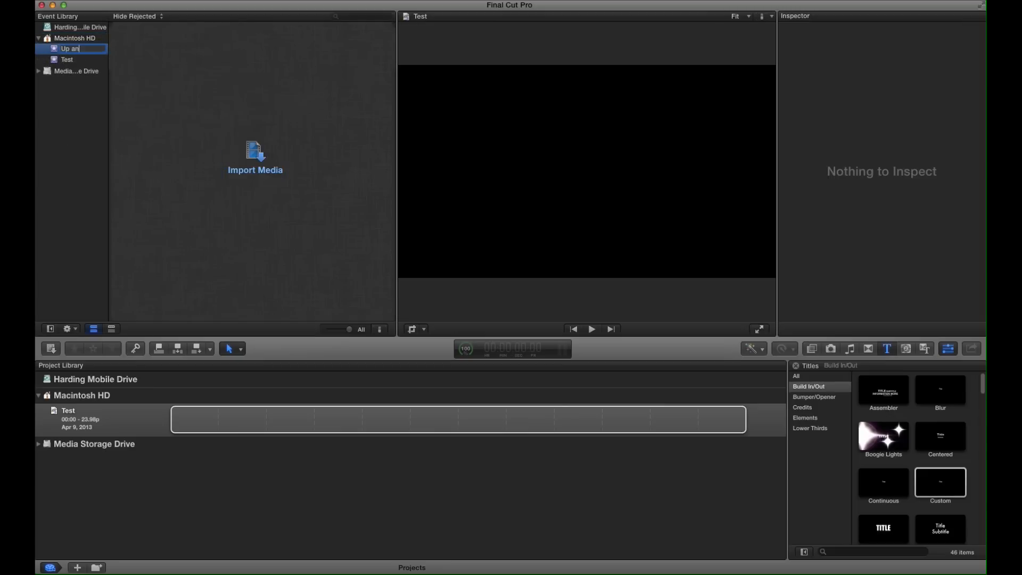
text(d Running)
key(Return)
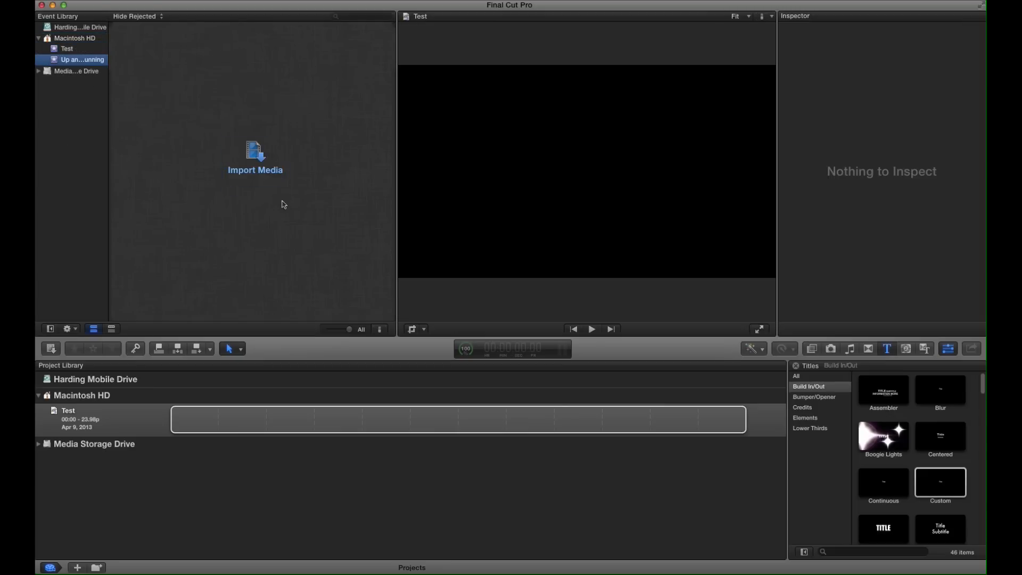
Step: Import the six clips 588A6002.MOV through 588A6020.MOV from the Desktop into the existing Up and Running event
click(261, 167)
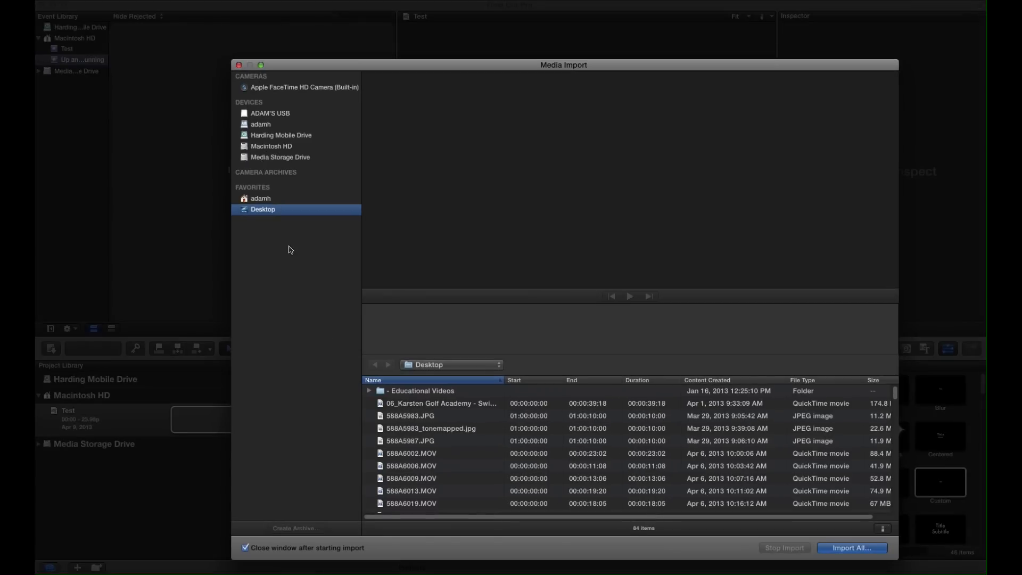
click(420, 453)
scroll(423, 456, down, 2)
shift+click(420, 483)
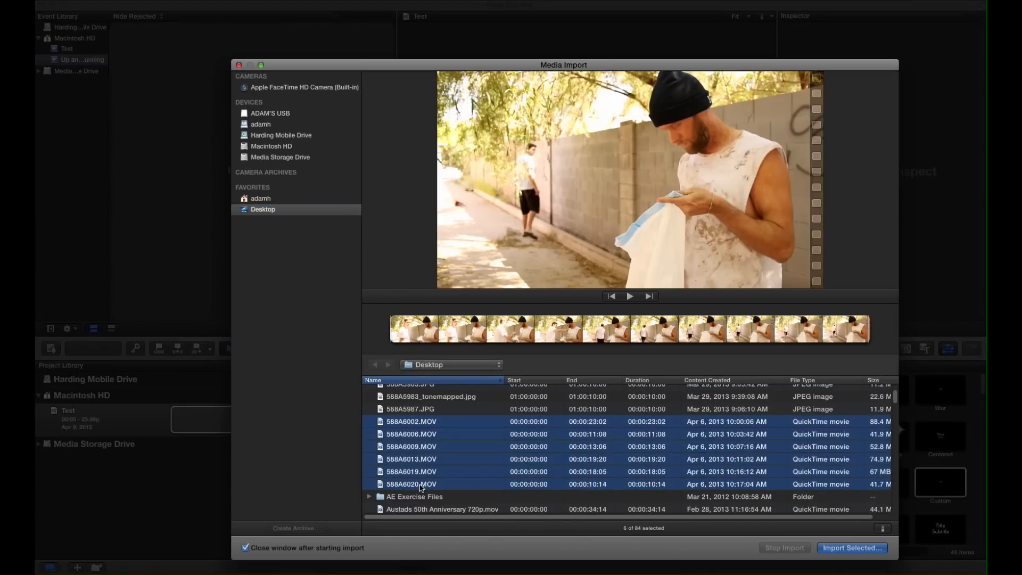
click(855, 550)
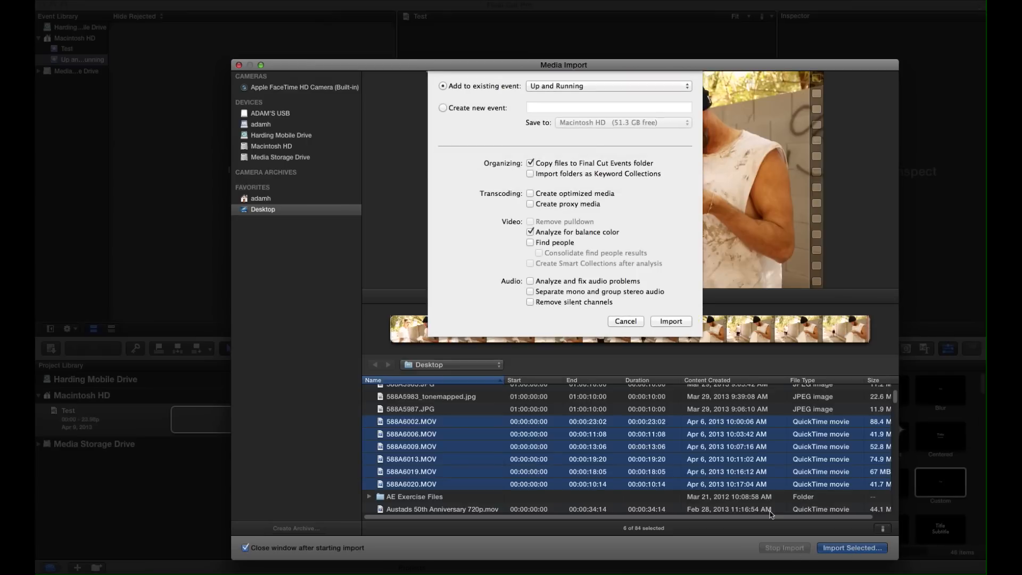
click(668, 324)
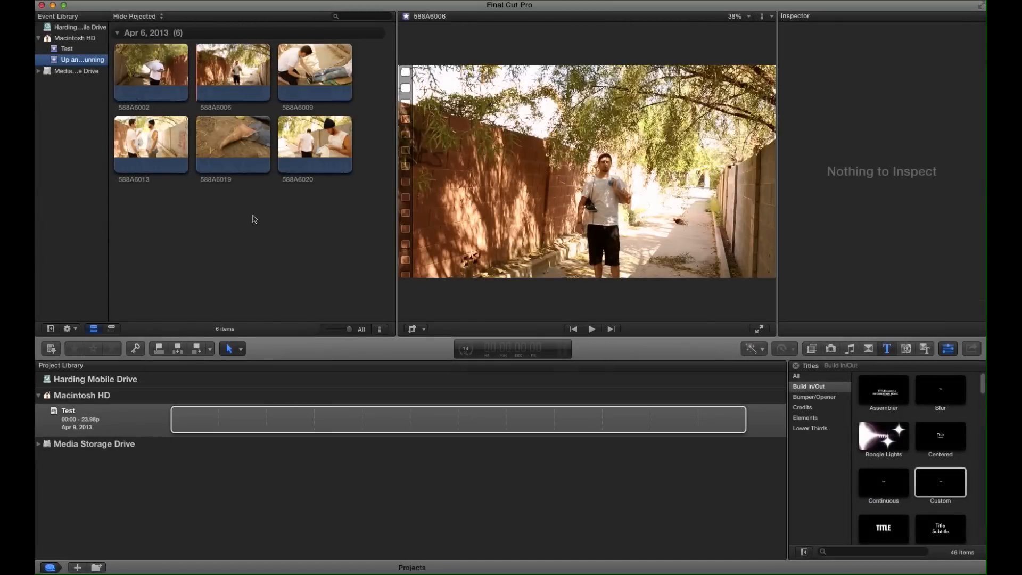
Step: Mark a range of about 11:08 in the middle and later part of event clip 588A6002
click(142, 77)
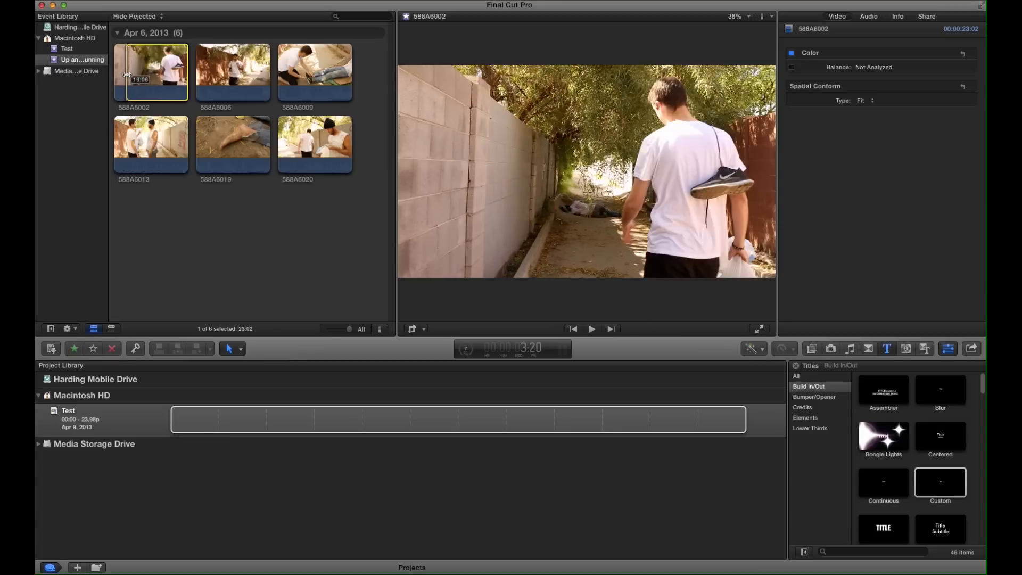
drag(138, 75, 181, 75)
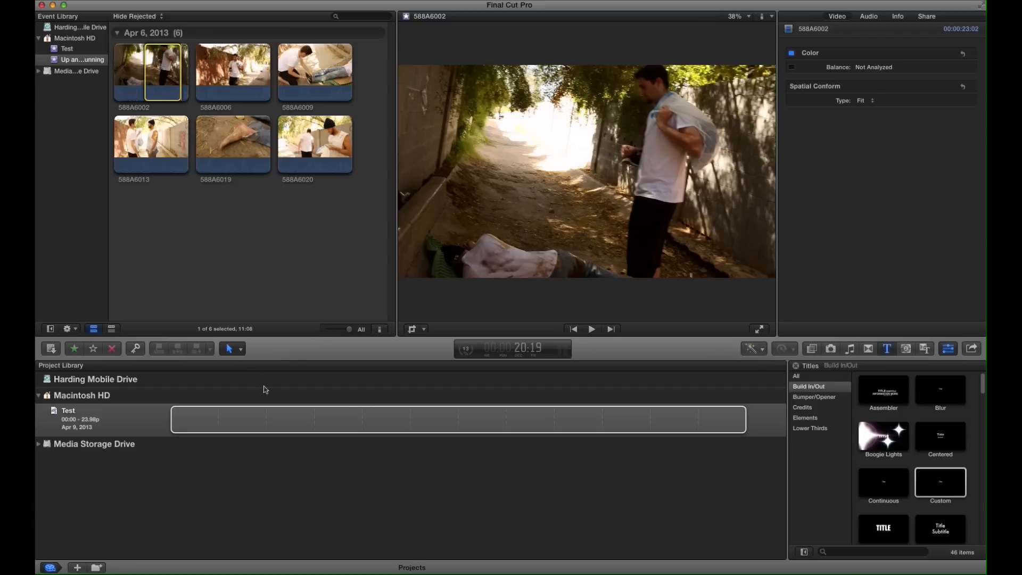
Step: Create a project named "Up and Running" with custom video properties 1080p HD, 1920x1080, 23.98p and default audio and render settings
right_click(66, 398)
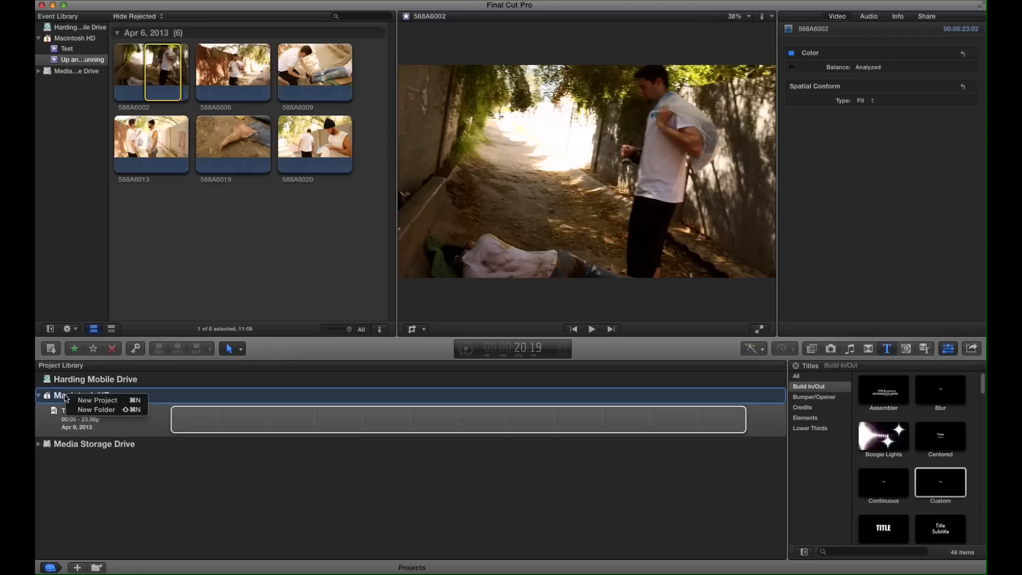
click(72, 526)
click(77, 568)
text(Up and Running)
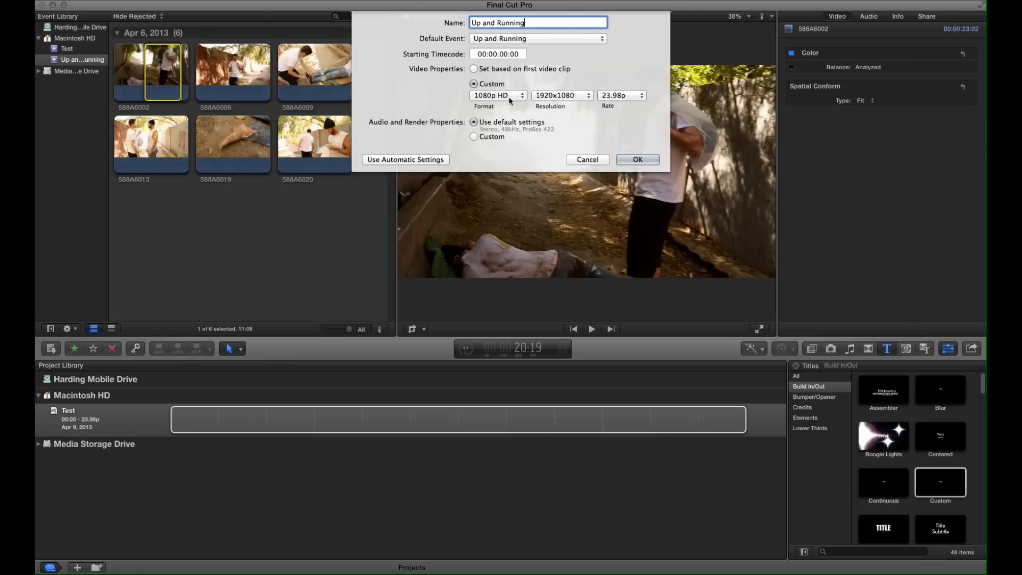
click(473, 70)
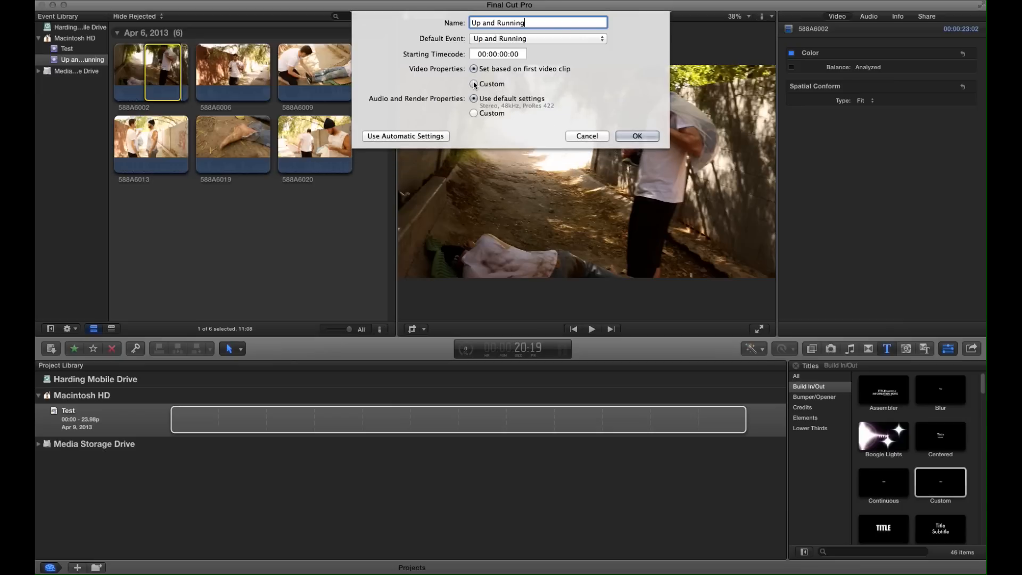
click(474, 84)
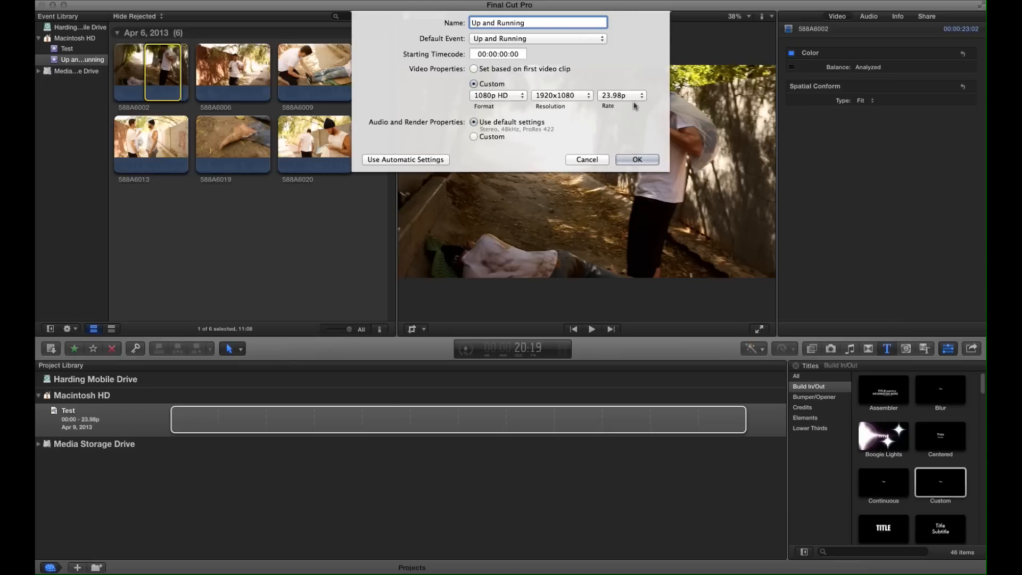
click(637, 160)
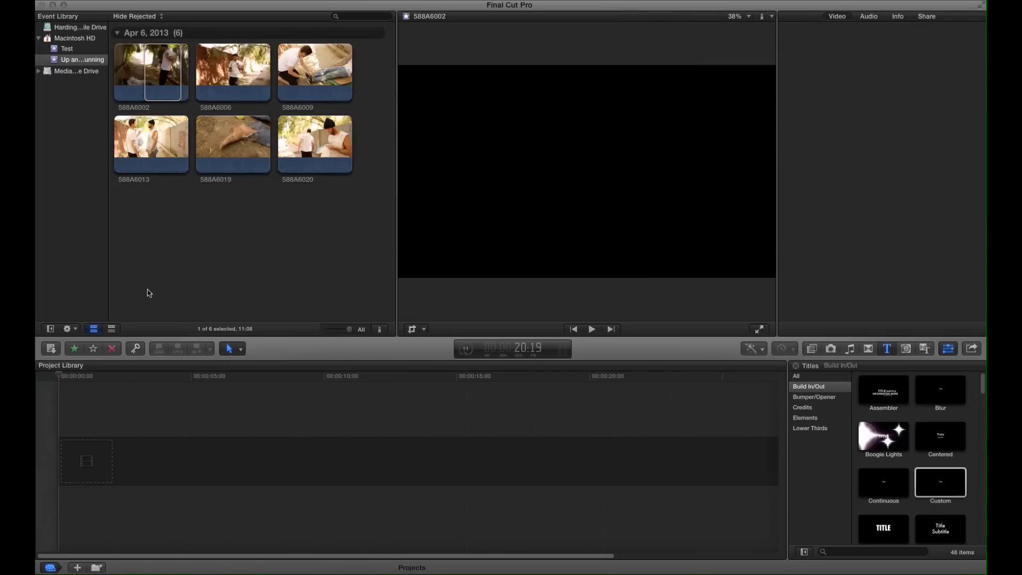
Step: Add the marked range of clip 588A6002 to the start of the empty timeline
click(159, 64)
drag(162, 73, 81, 458)
click(89, 461)
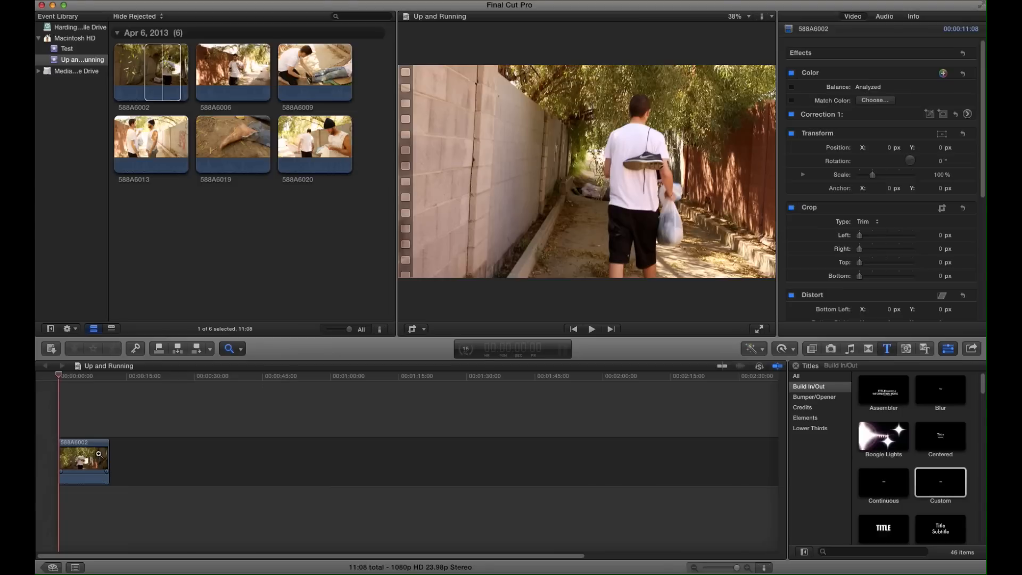
click(102, 455)
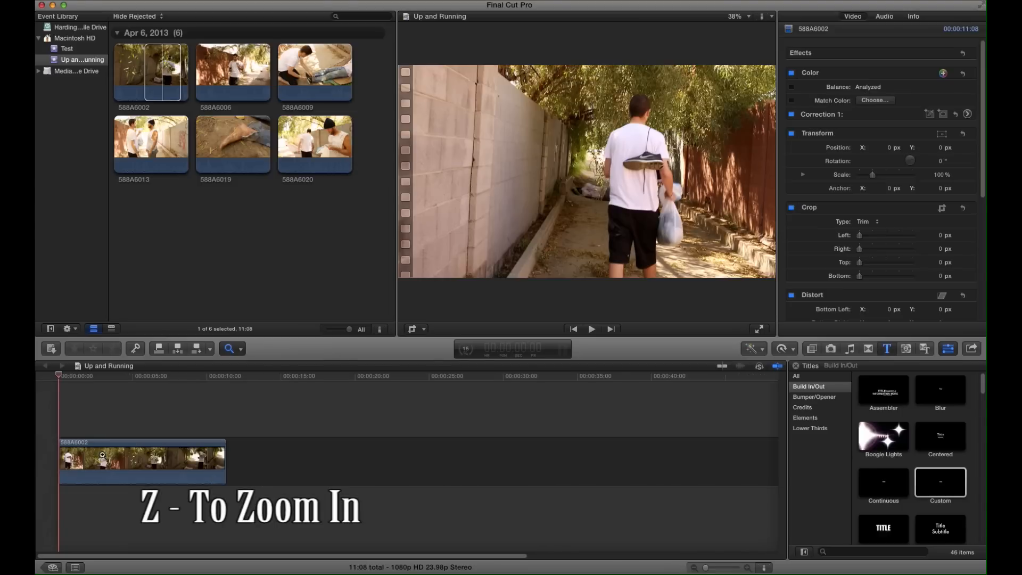
click(103, 455)
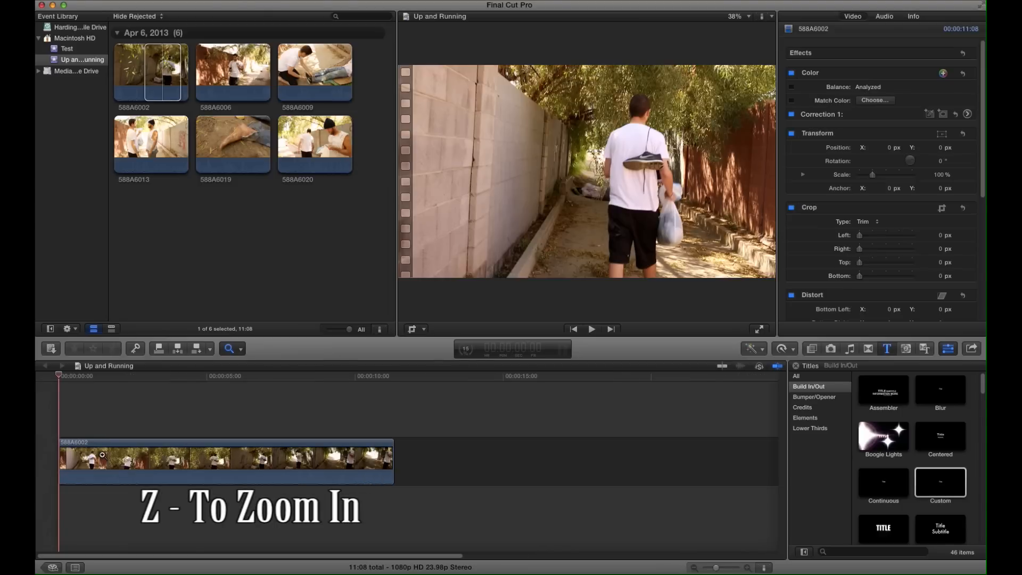
click(197, 452)
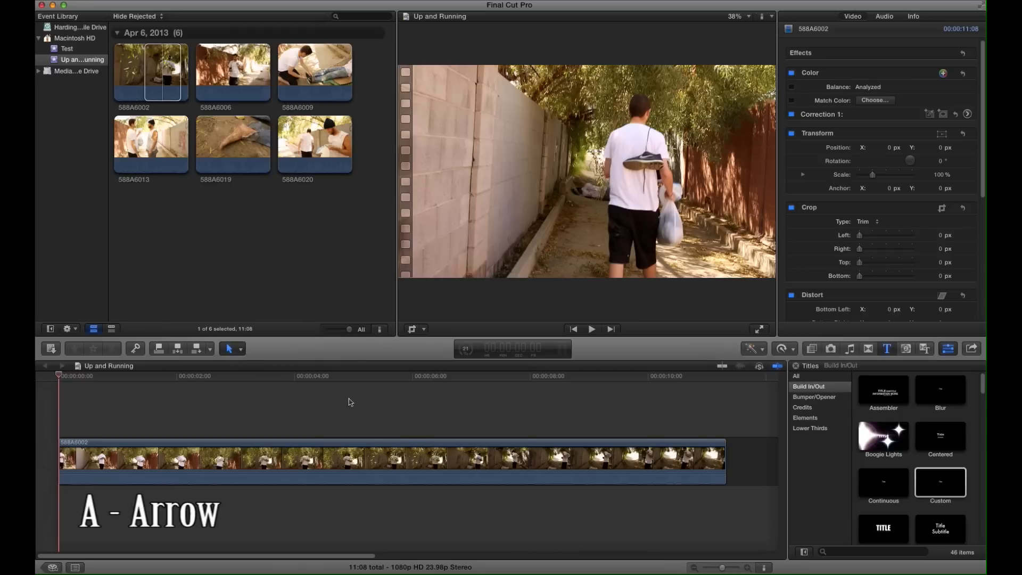
Step: Append a range of about 5:16 from clip 588A6006 after the first clip and fit the whole timeline in view
drag(58, 377, 669, 409)
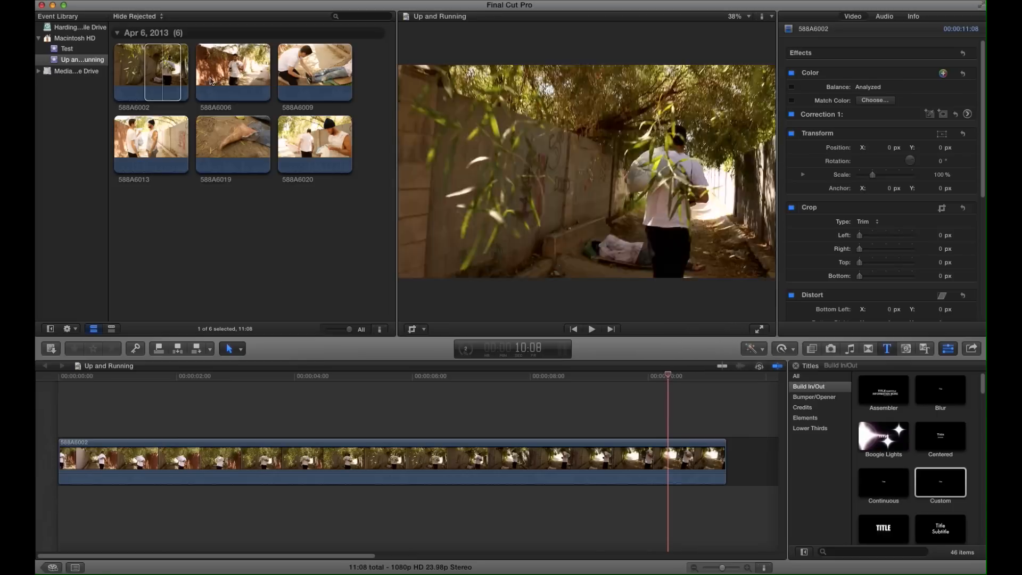
click(203, 75)
drag(195, 75, 730, 456)
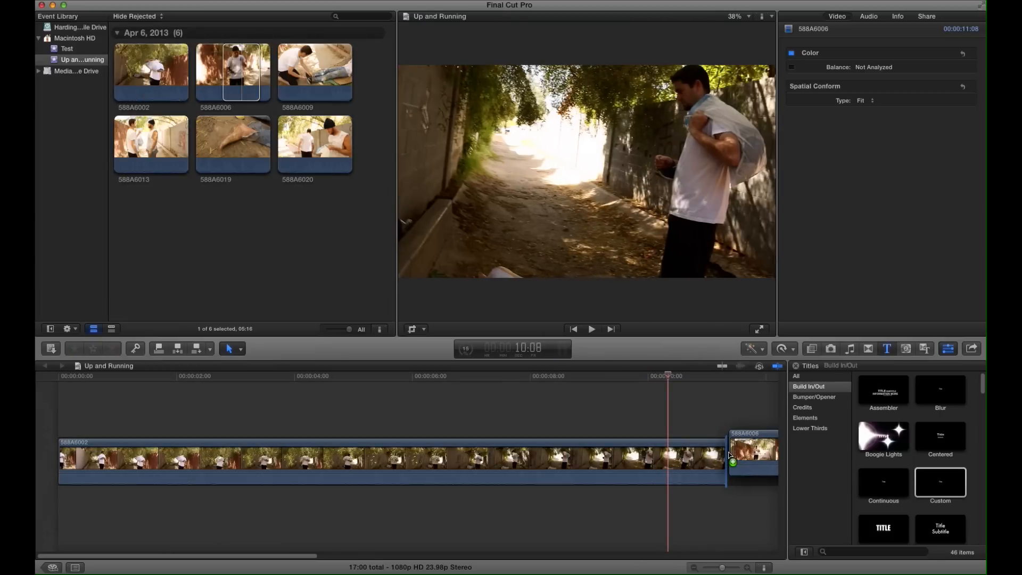
key(shift+z)
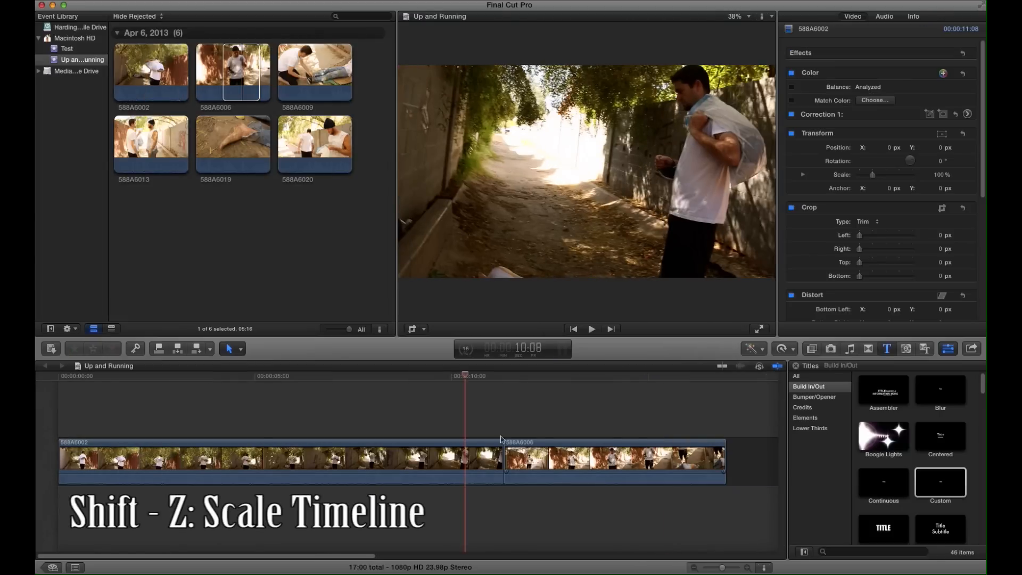
Step: Play across the cut between the two timeline clips and trim the end of the first clip to about 5:01
mouse_move(464, 376)
mouse_down()
mouse_move(531, 382)
mouse_move(478, 390)
mouse_up()
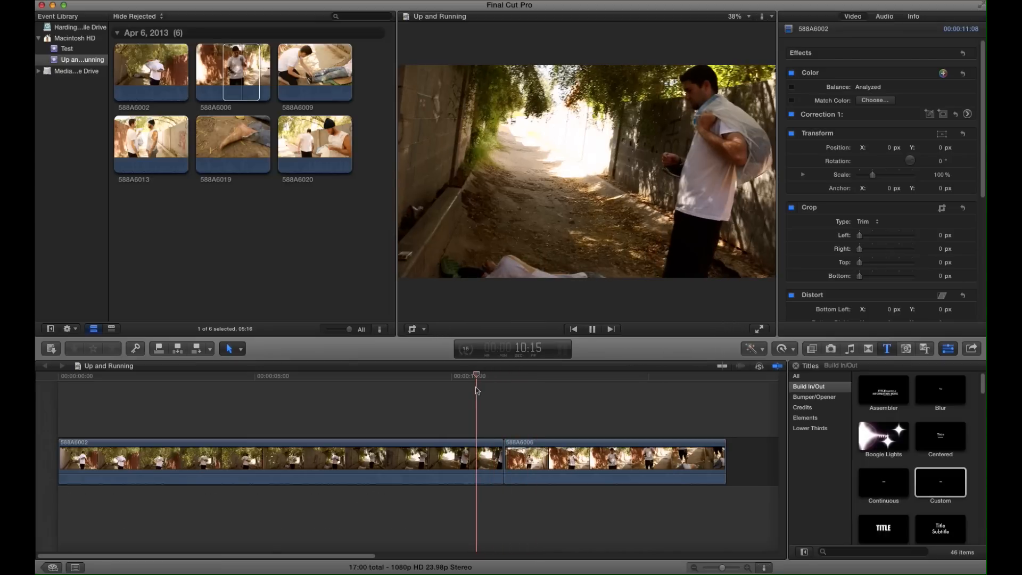
key(space)
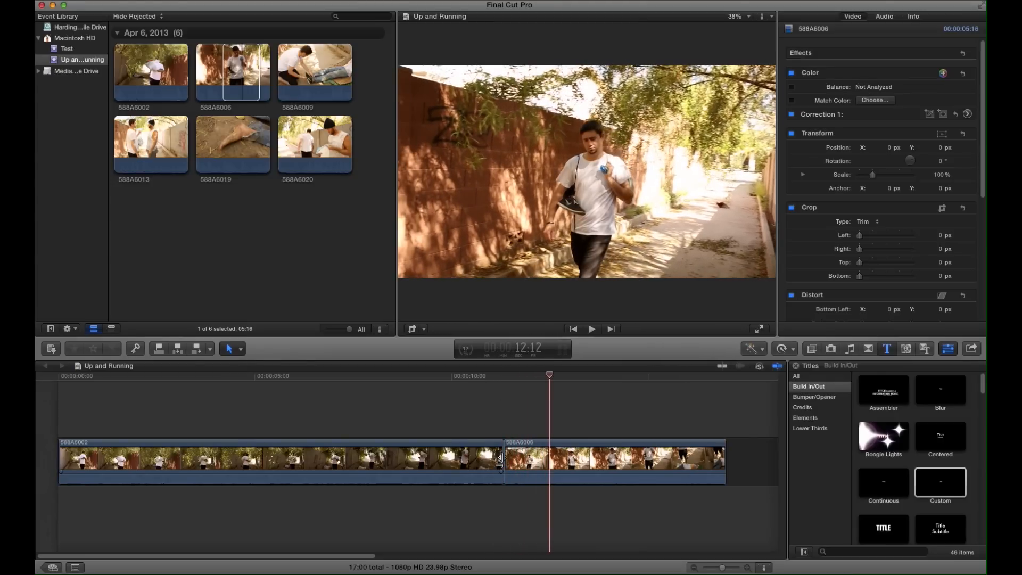
scroll(500, 458, right, 2)
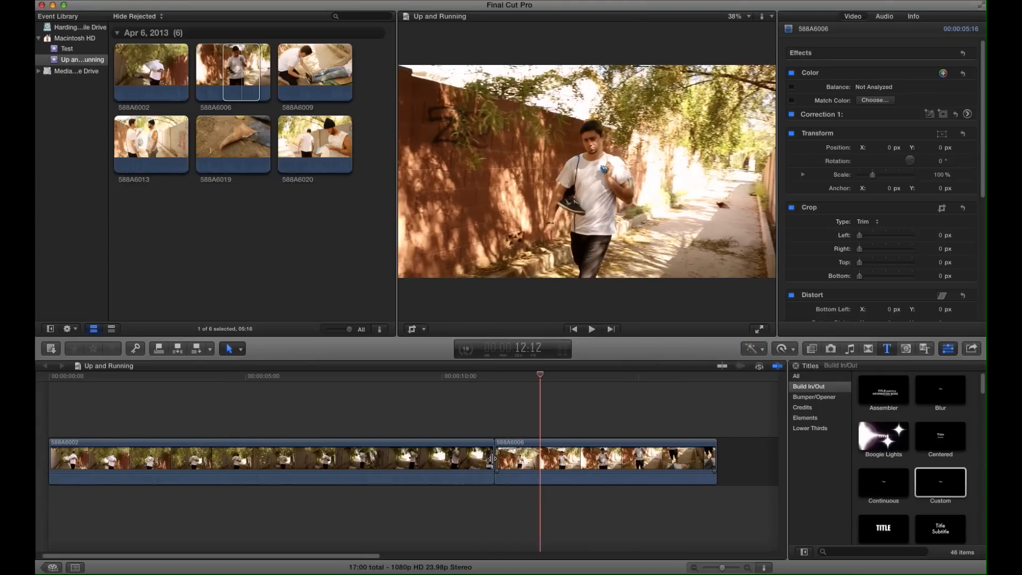
drag(491, 459, 242, 475)
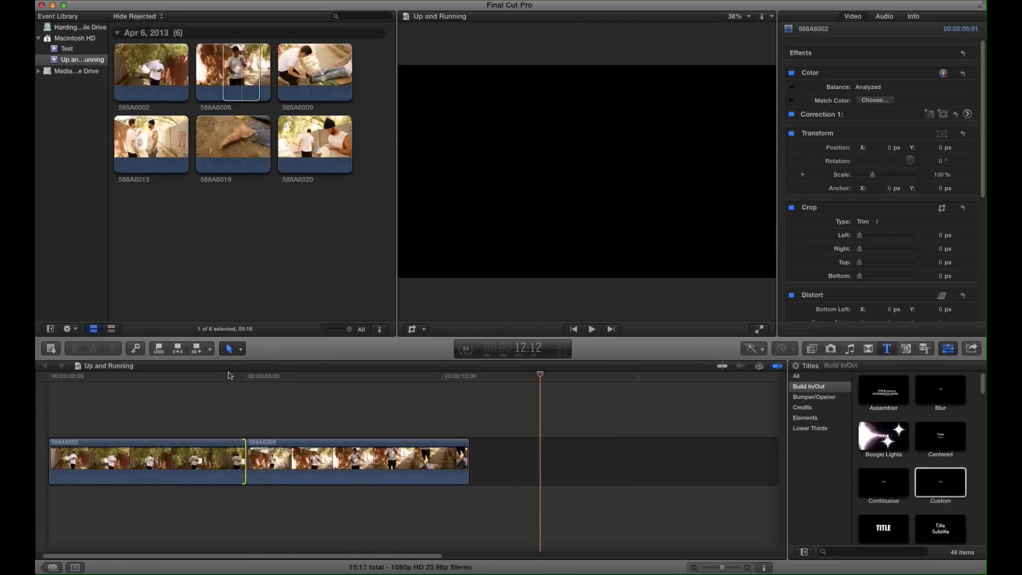
Step: Play back the trimmed cut between the two clips from about 4:12
click(227, 376)
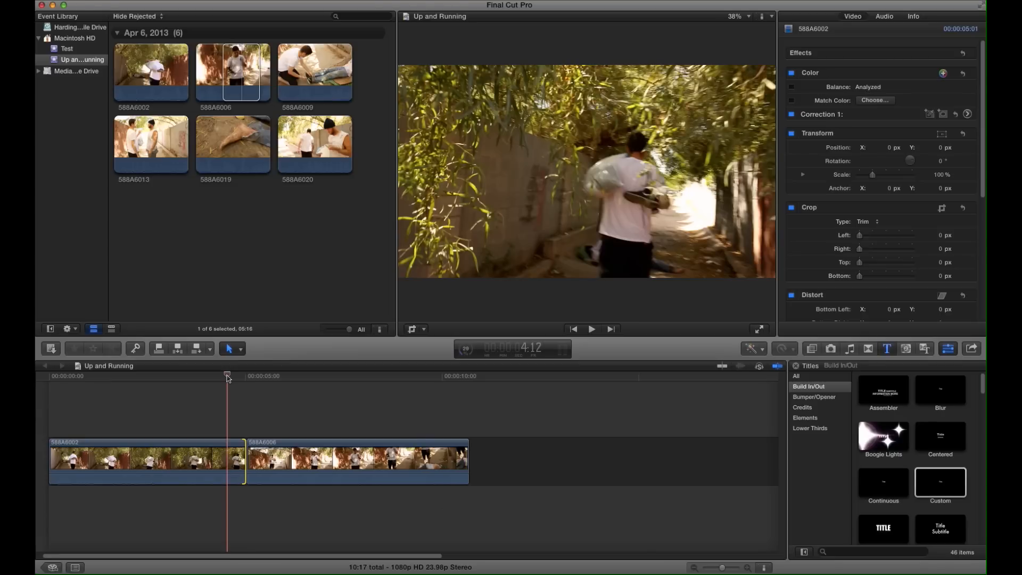
key(space)
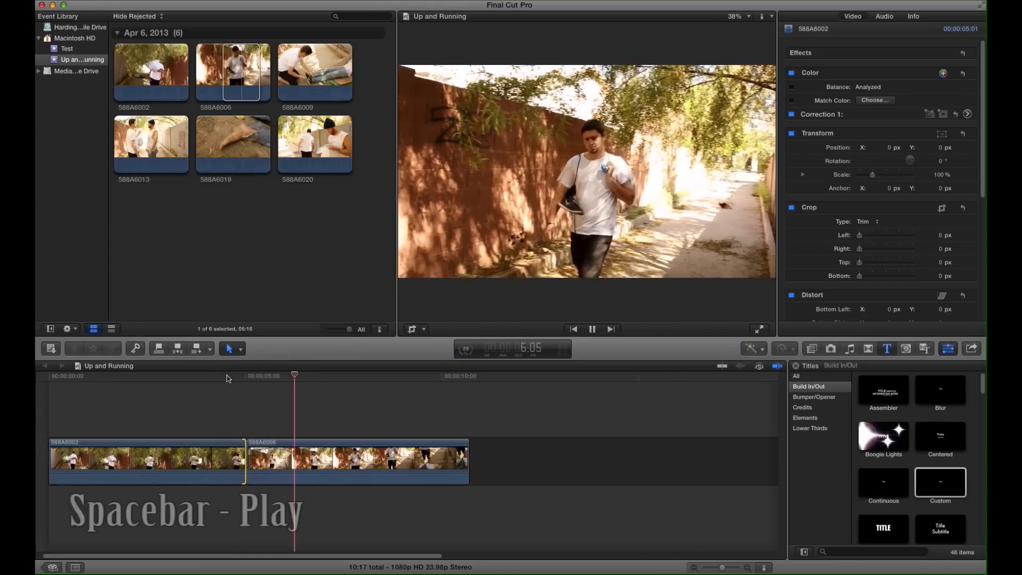
key(space)
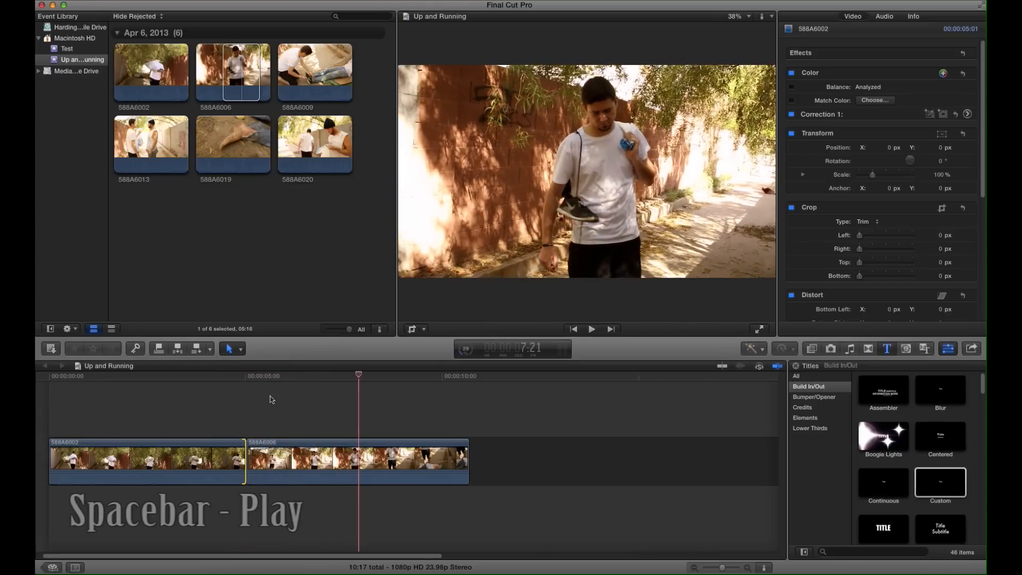
Step: Cut the last 19 frames off the second timeline clip with the Blade tool, delete that piece and fine-trim the new end
drag(362, 371, 427, 375)
key(b)
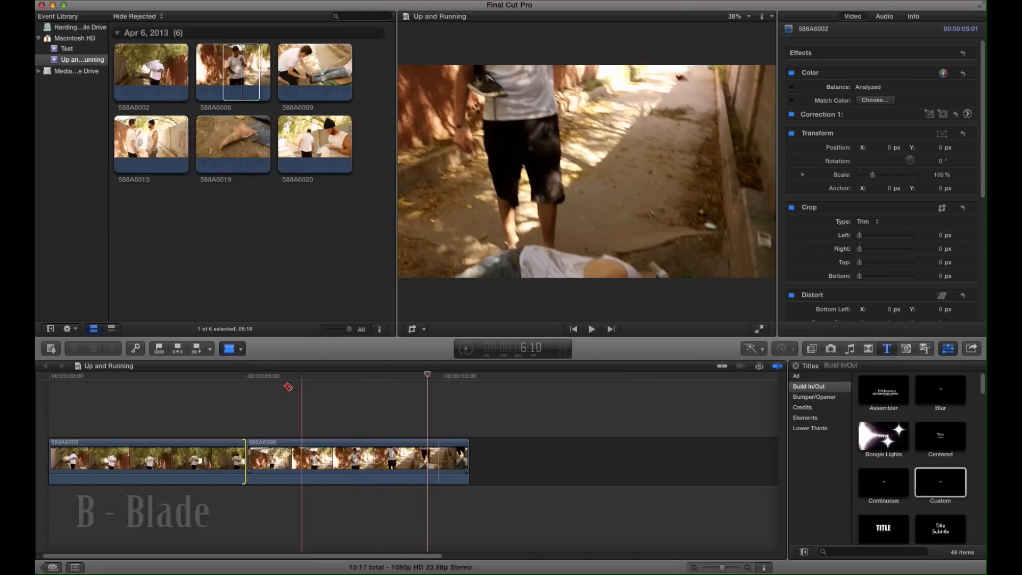
click(238, 350)
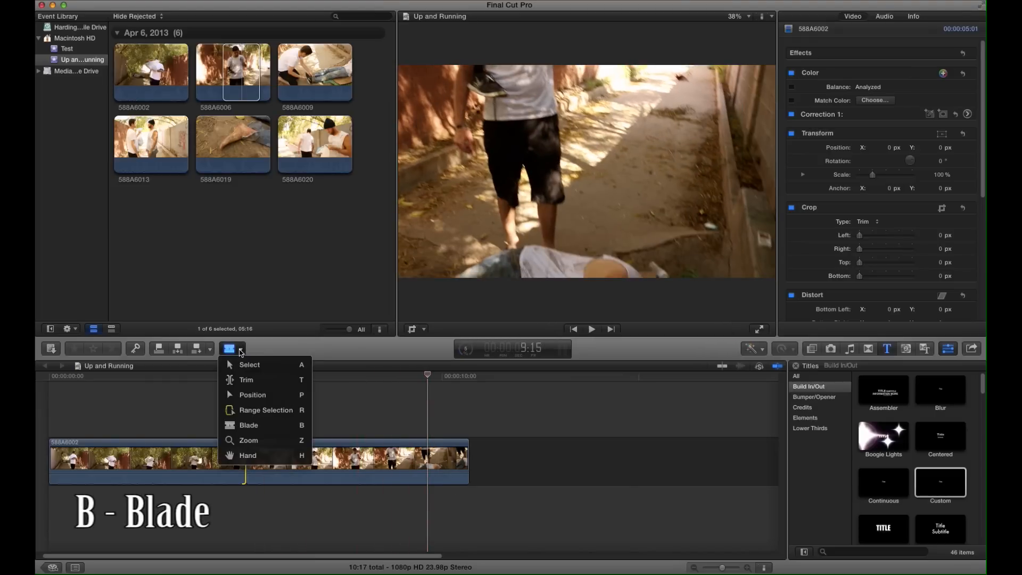
click(246, 425)
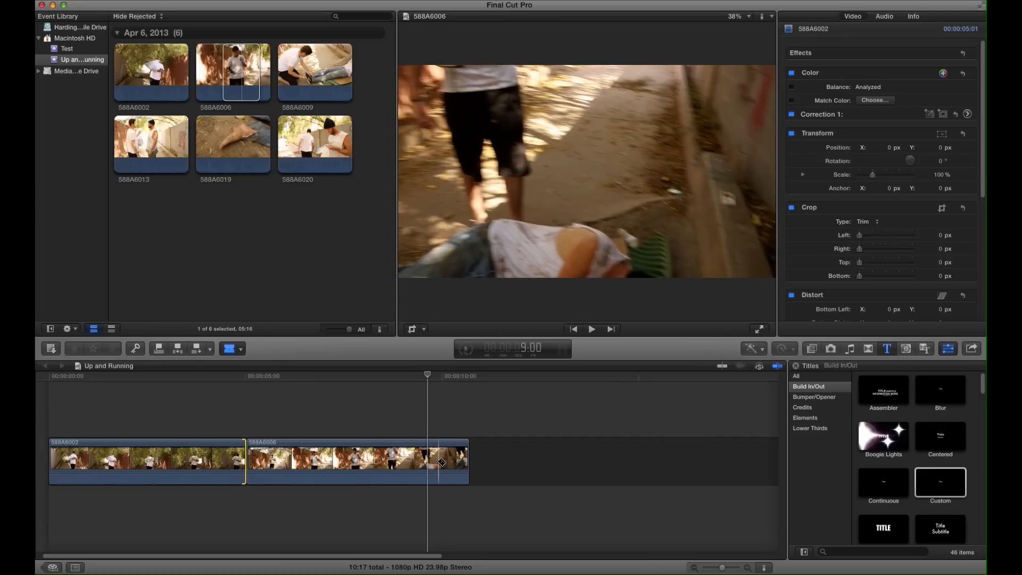
click(441, 462)
key(a)
click(454, 459)
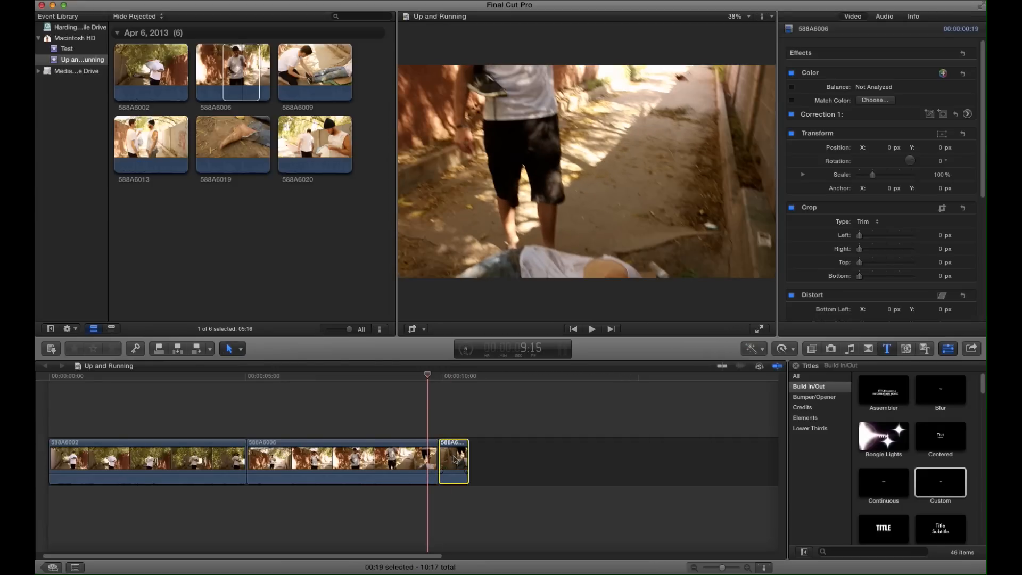
key(Delete)
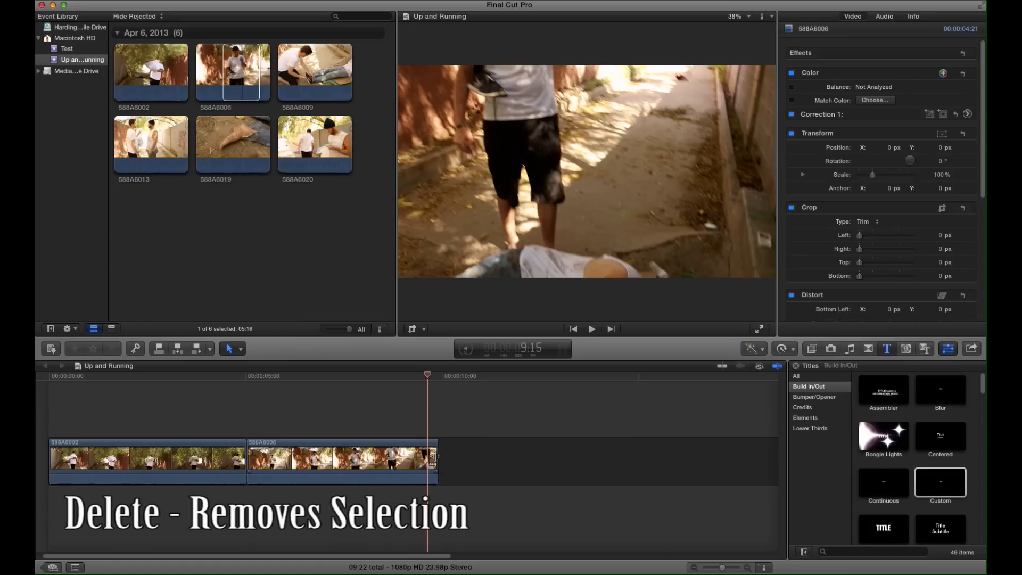
mouse_move(436, 456)
mouse_down()
mouse_move(490, 459)
mouse_move(437, 461)
mouse_up()
Step: Apply the default dissolve at the edit point between the two timeline clips
drag(428, 375, 243, 403)
click(241, 454)
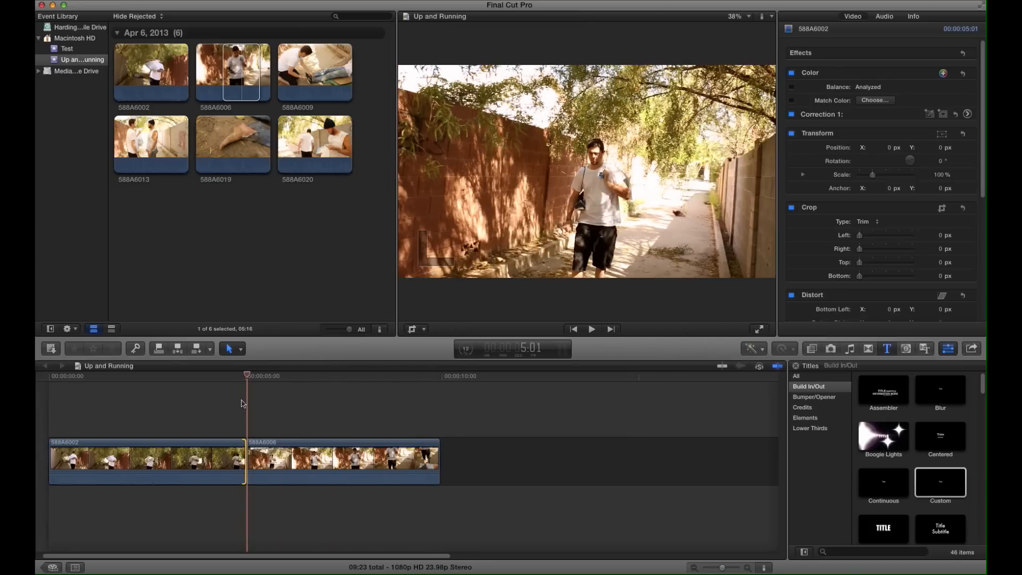
key(super+t)
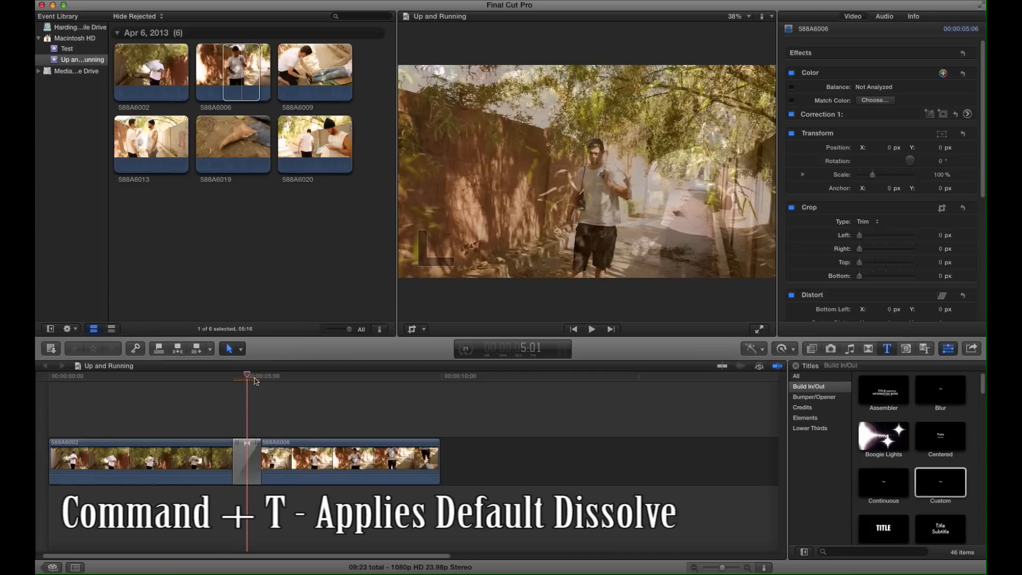
Step: Play across the dissolve between the two timeline clips, lengthen it to about 1:16, and play the transition again from about 4:05
drag(249, 376, 231, 383)
key(space)
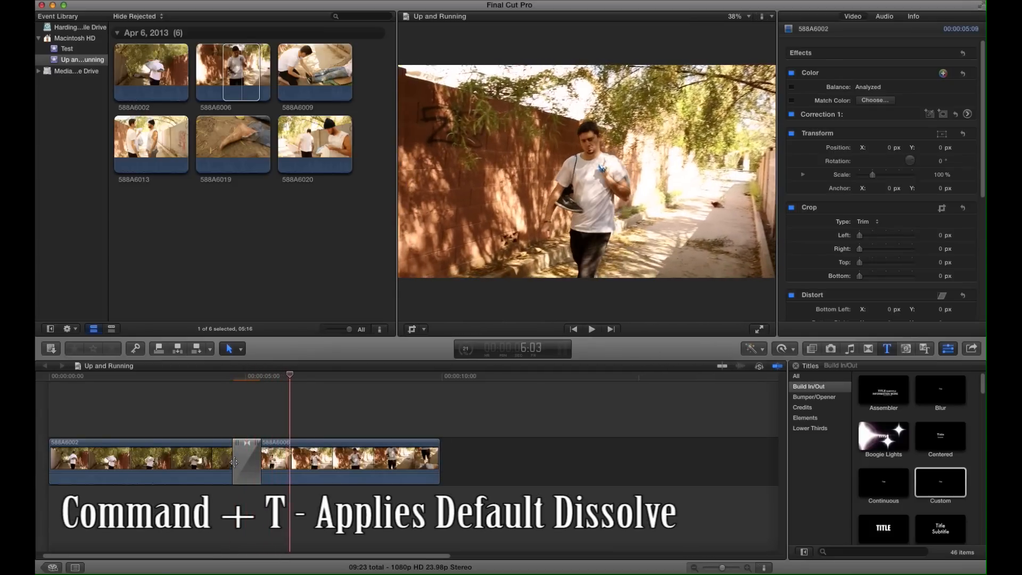
drag(234, 462, 195, 463)
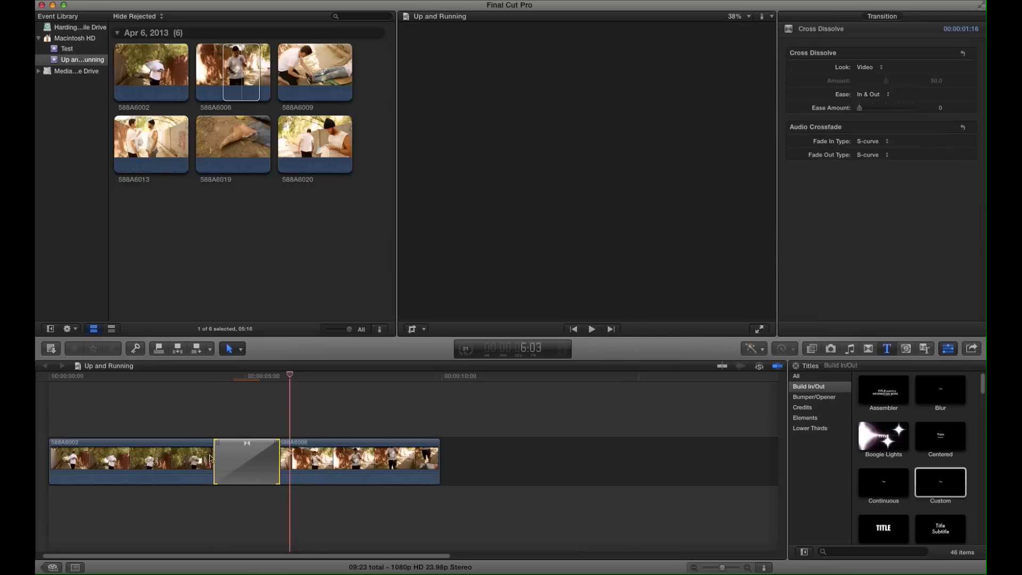
drag(291, 376, 212, 391)
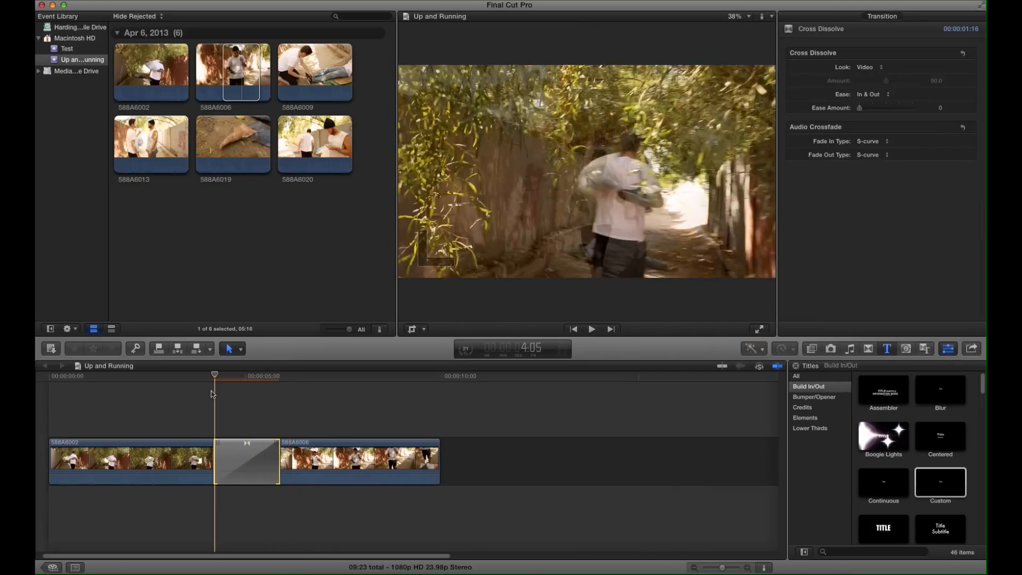
key(space)
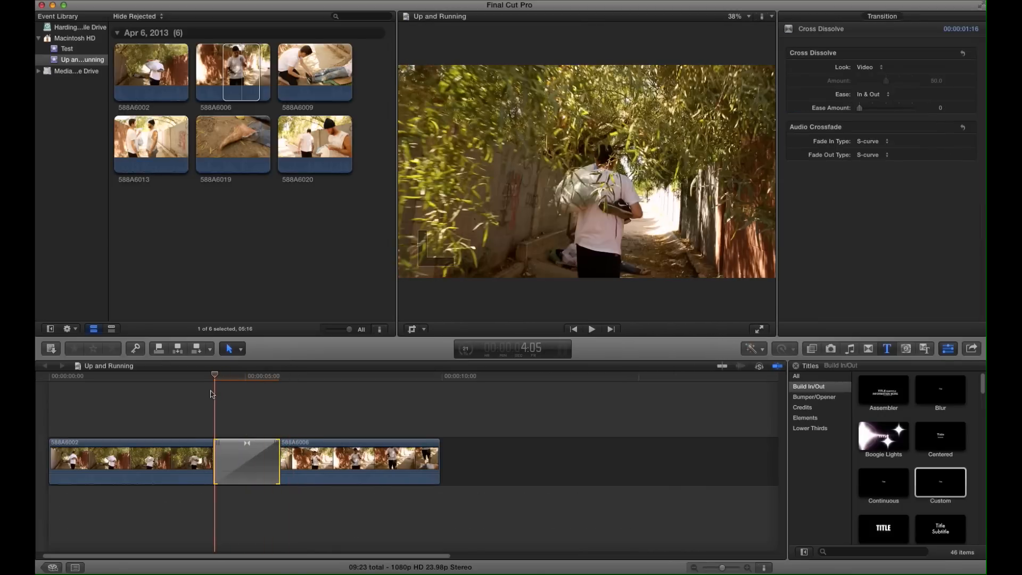
Step: Look through the available transitions and video effects, and apply the Bad TV effect to the second timeline clip
click(870, 350)
scroll(945, 459, down, 3)
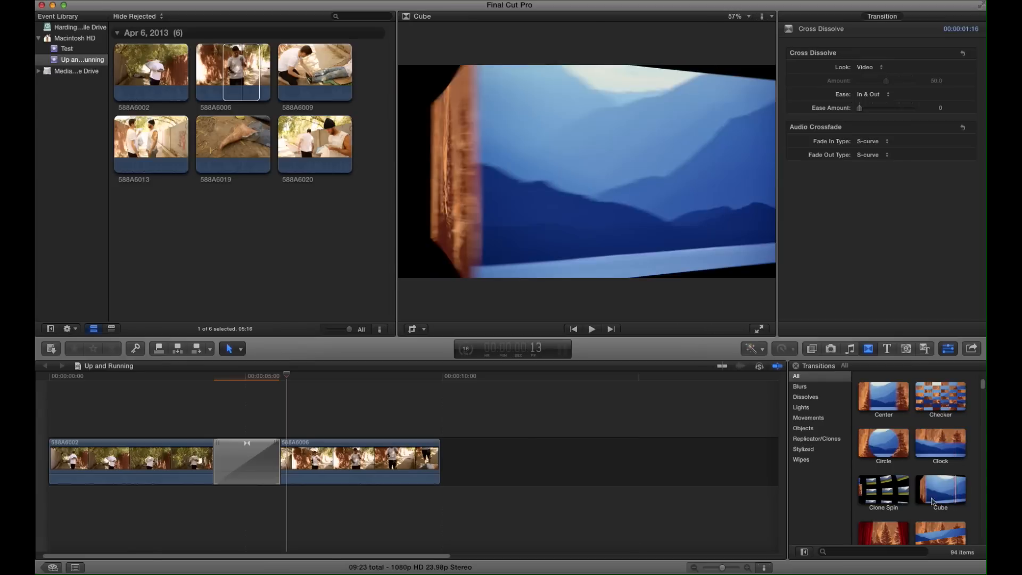
click(812, 348)
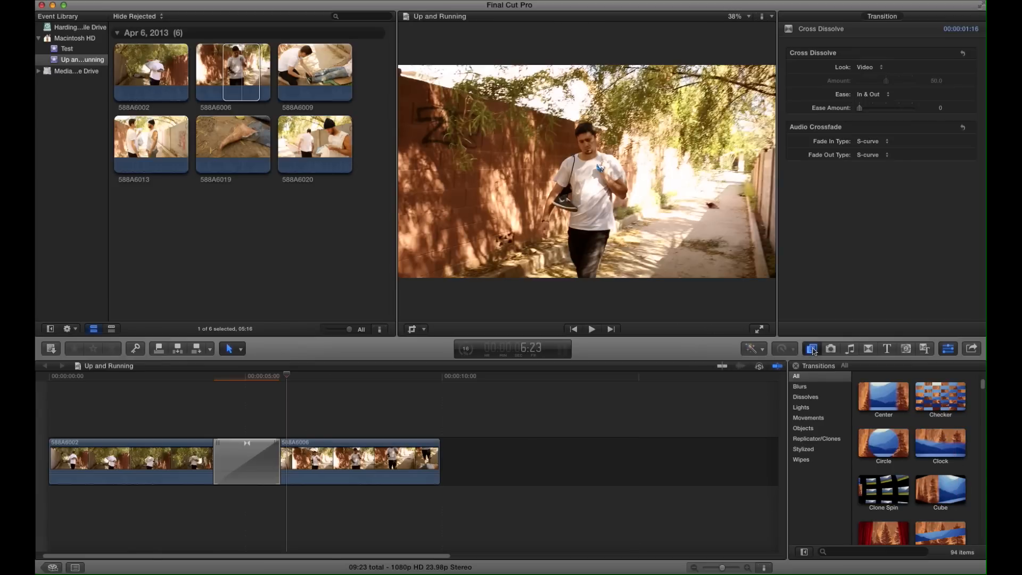
scroll(933, 486, down, 5)
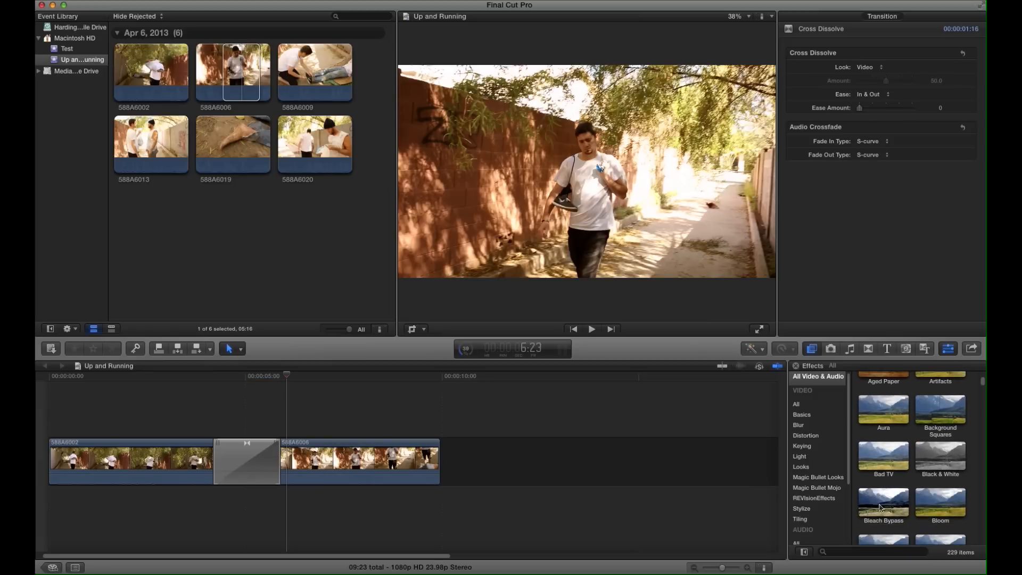
click(387, 471)
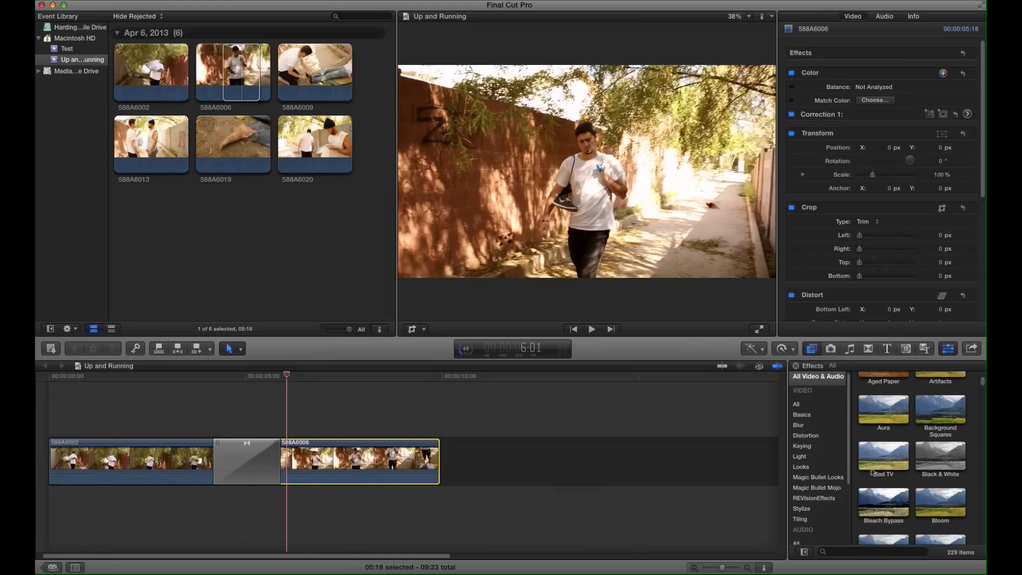
click(872, 471)
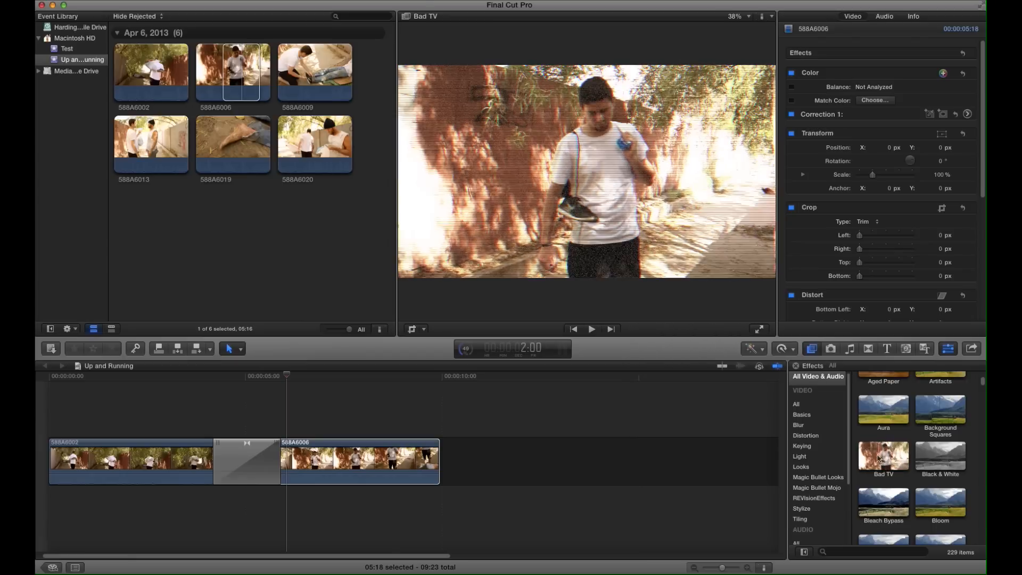
drag(895, 456, 330, 458)
Step: Play the second clip from about 6:17 and reduce the Bad TV effect's Amount to about 3.15
drag(283, 374, 312, 375)
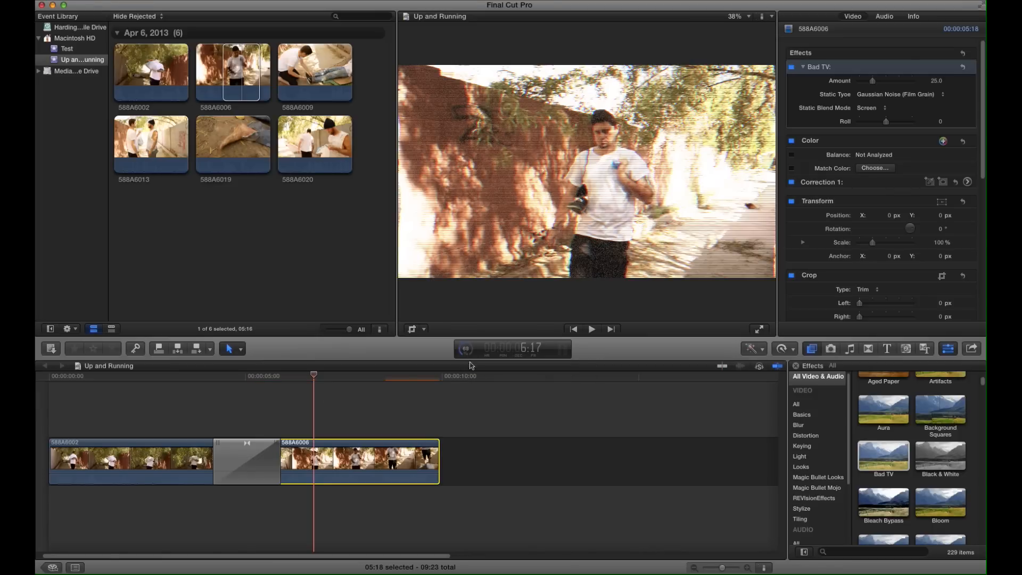
key(space)
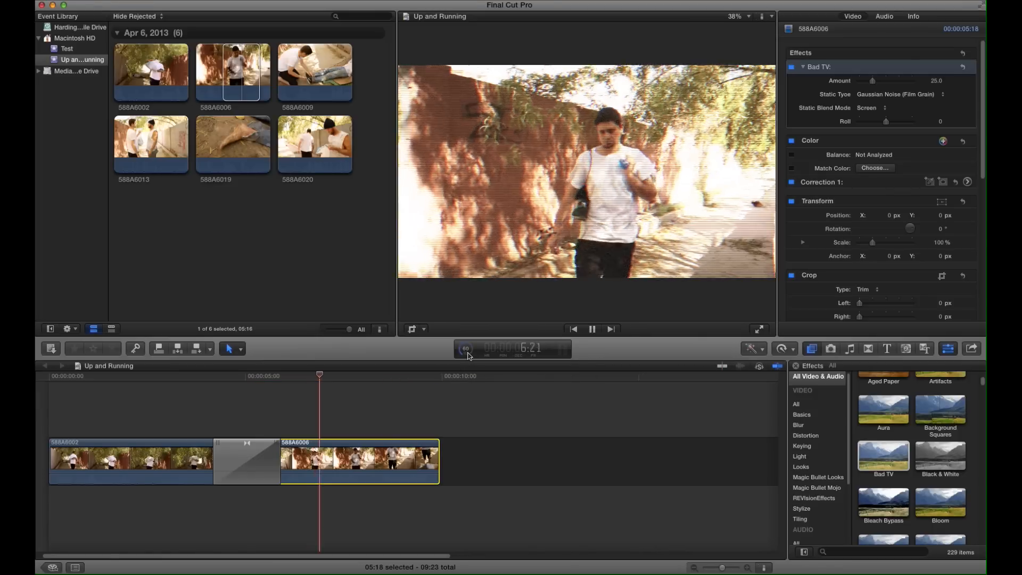
click(838, 103)
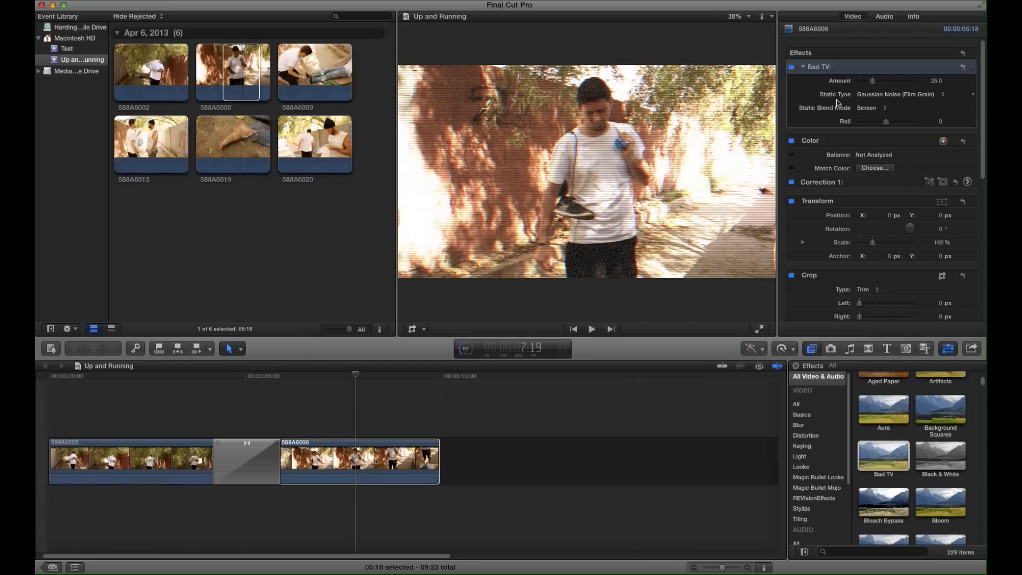
click(946, 354)
click(947, 353)
mouse_move(871, 87)
mouse_down()
mouse_move(890, 86)
mouse_move(860, 86)
mouse_up()
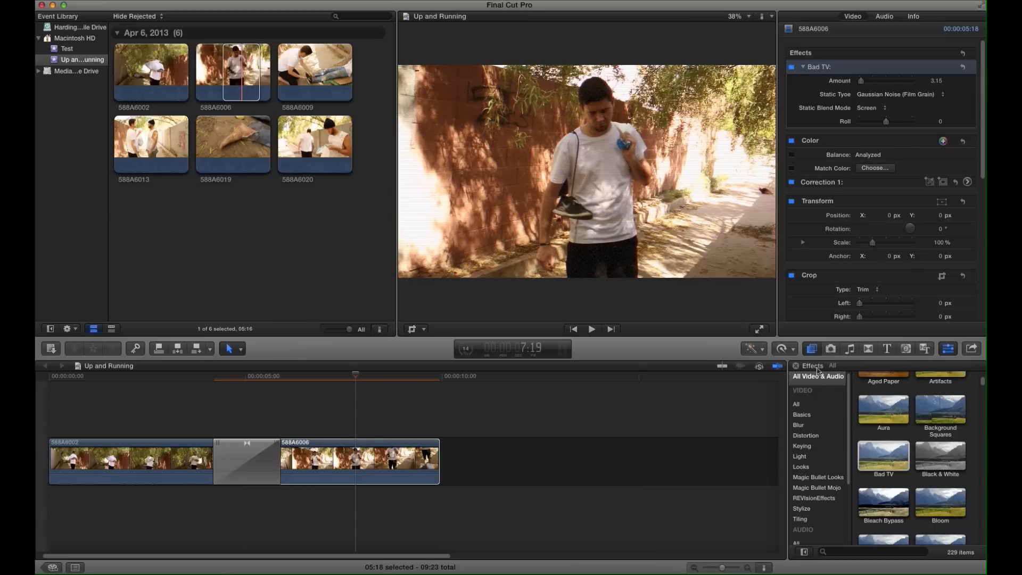
Step: List all audio effects in the effects library and scrub the second timeline clip back to about 6:16
scroll(818, 481, down, 3)
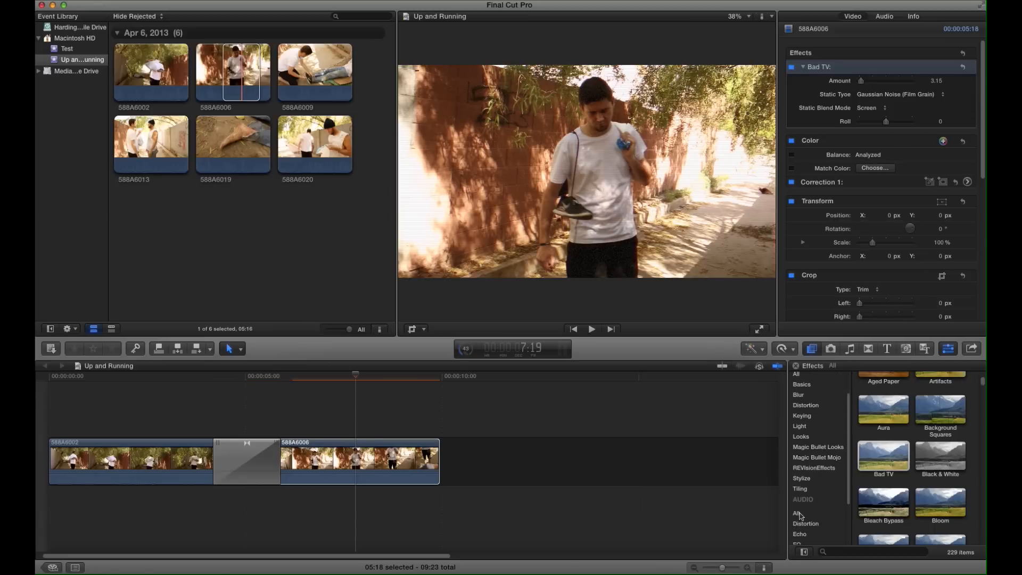
click(816, 513)
key(space)
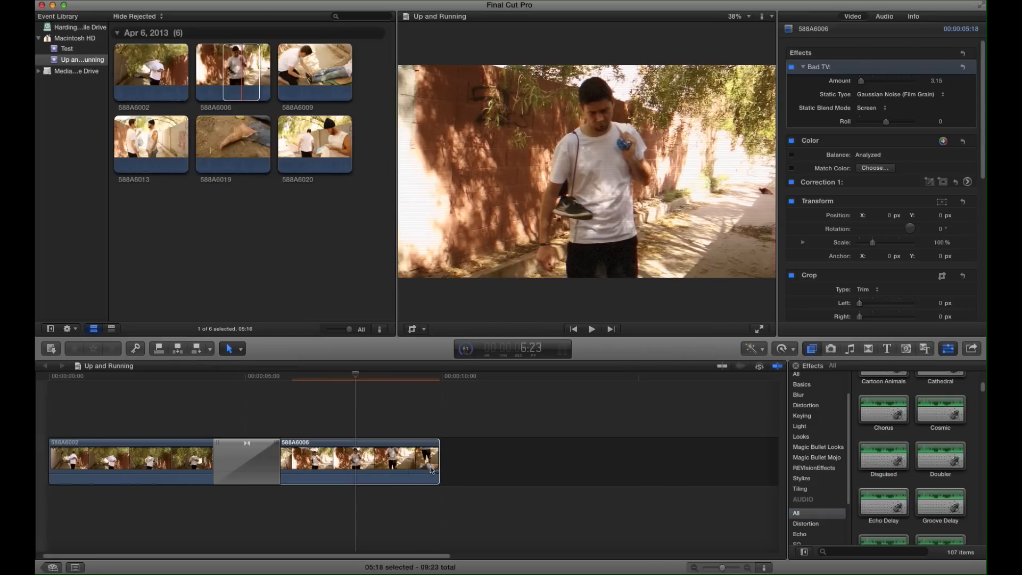
drag(356, 376, 313, 391)
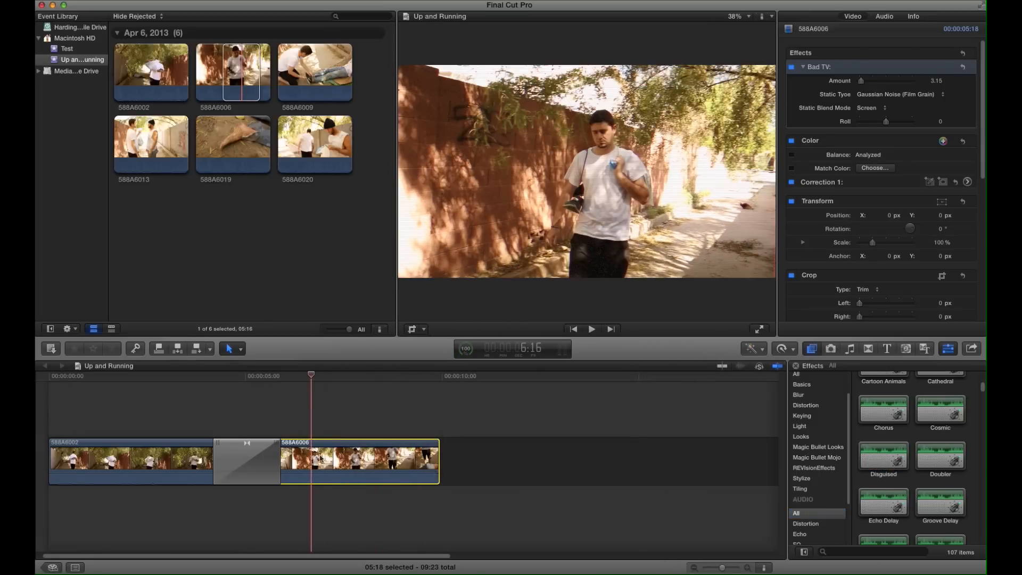
Step: Open Correction 1 of the first timeline clip at about 3:09 and try a green global color tint of 96° at 38%
drag(312, 379, 183, 378)
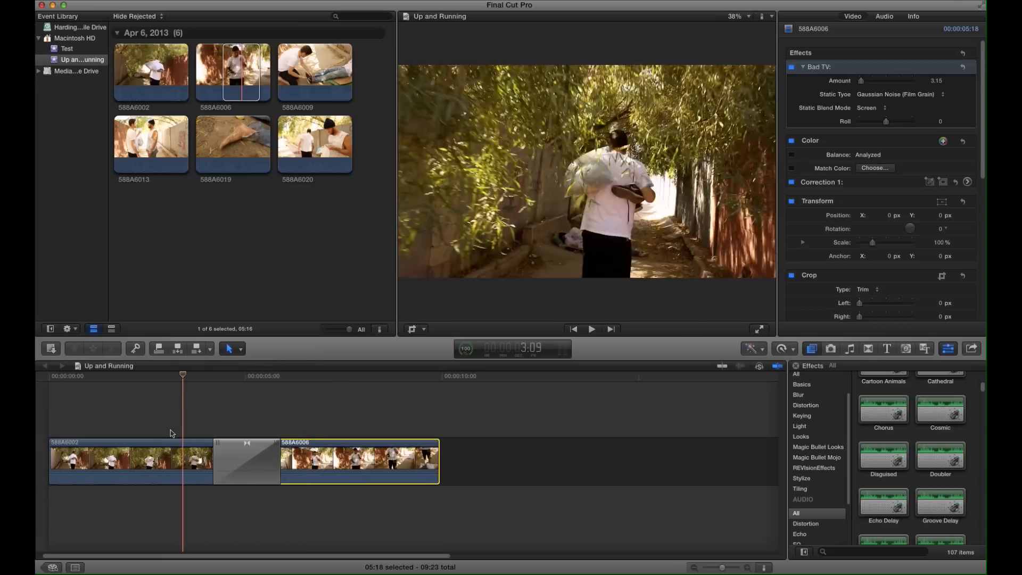
click(167, 461)
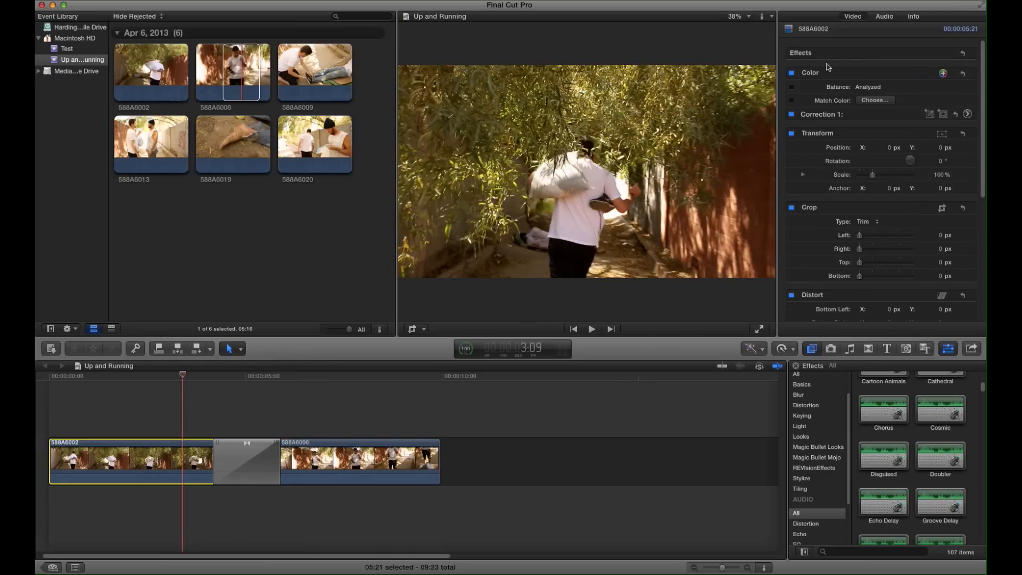
click(967, 115)
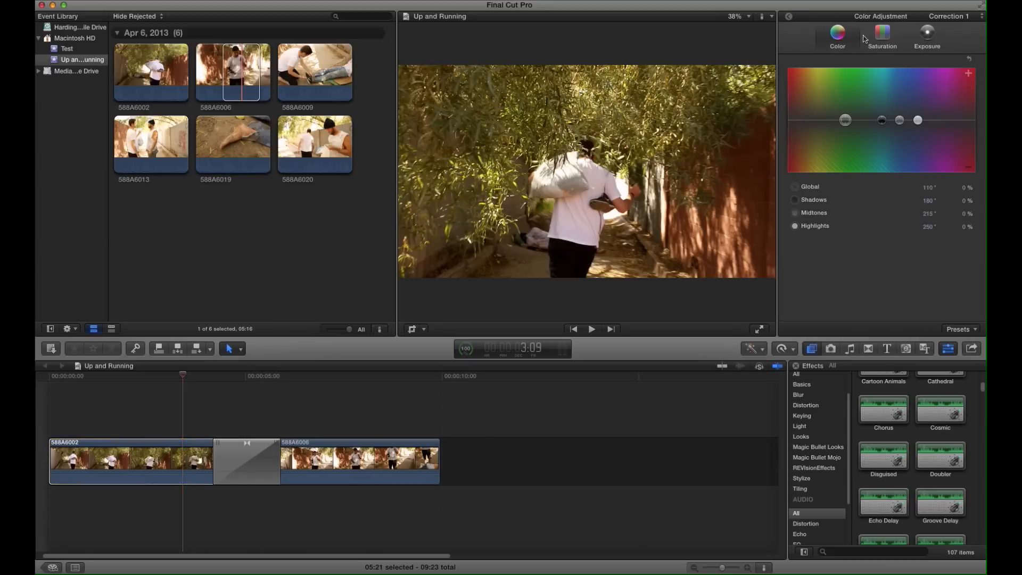
drag(845, 120, 838, 100)
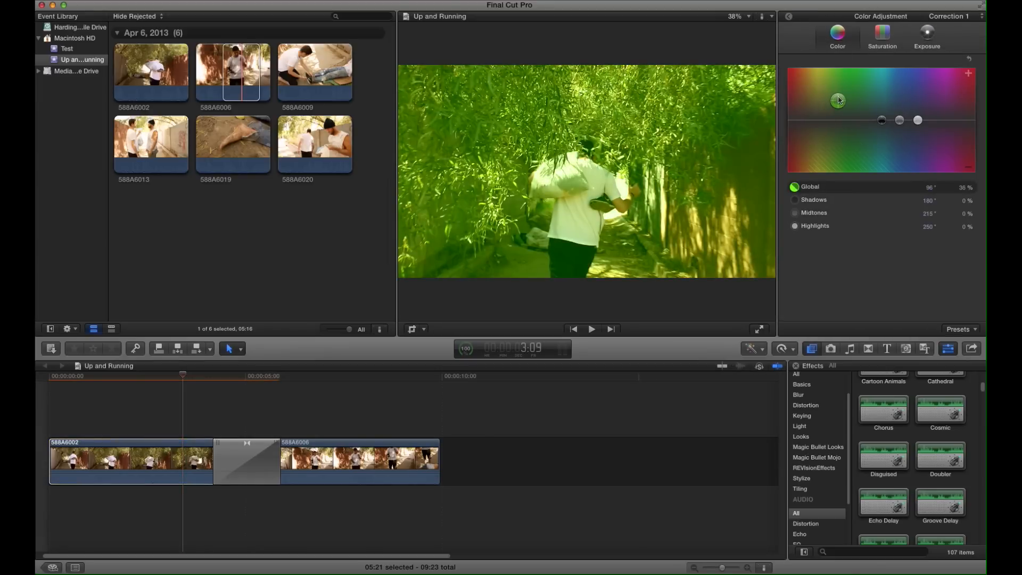
Step: Set the first clip's global saturation to 20% and its highlights exposure to -1%, and return to the clip's video properties
click(882, 38)
drag(798, 120, 800, 108)
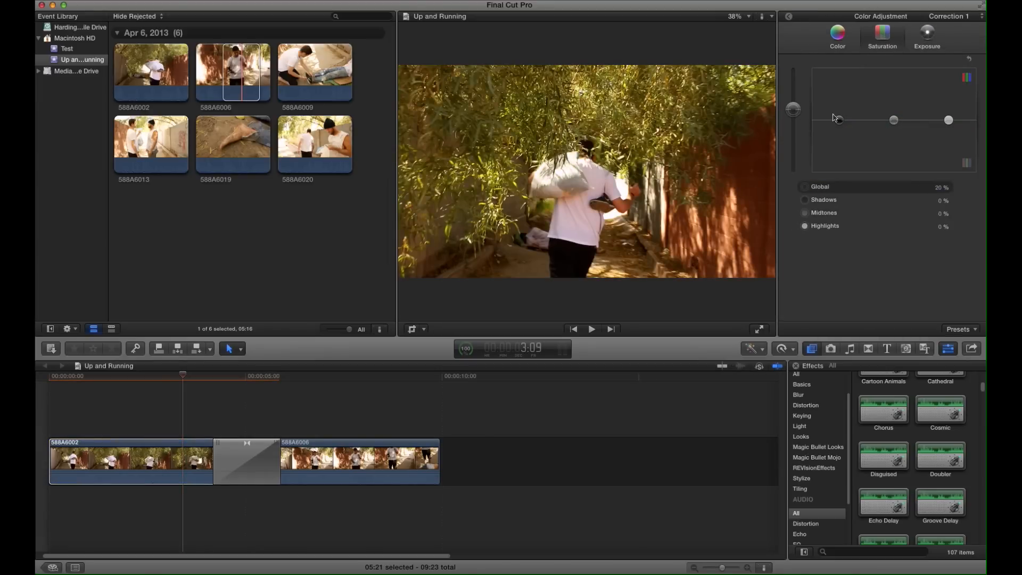
click(927, 36)
mouse_move(949, 120)
mouse_down()
mouse_move(952, 109)
mouse_move(952, 122)
mouse_up()
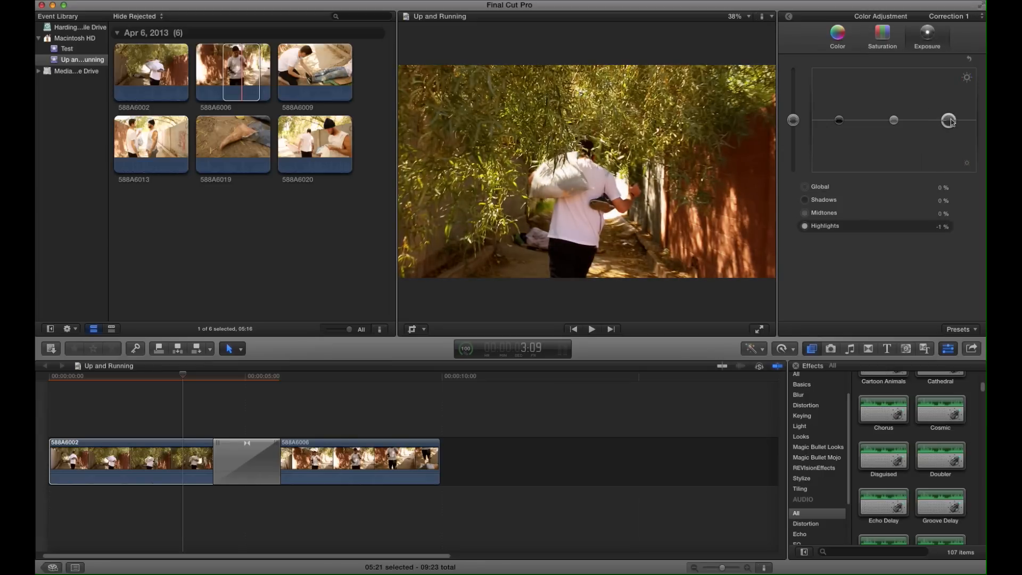
click(788, 17)
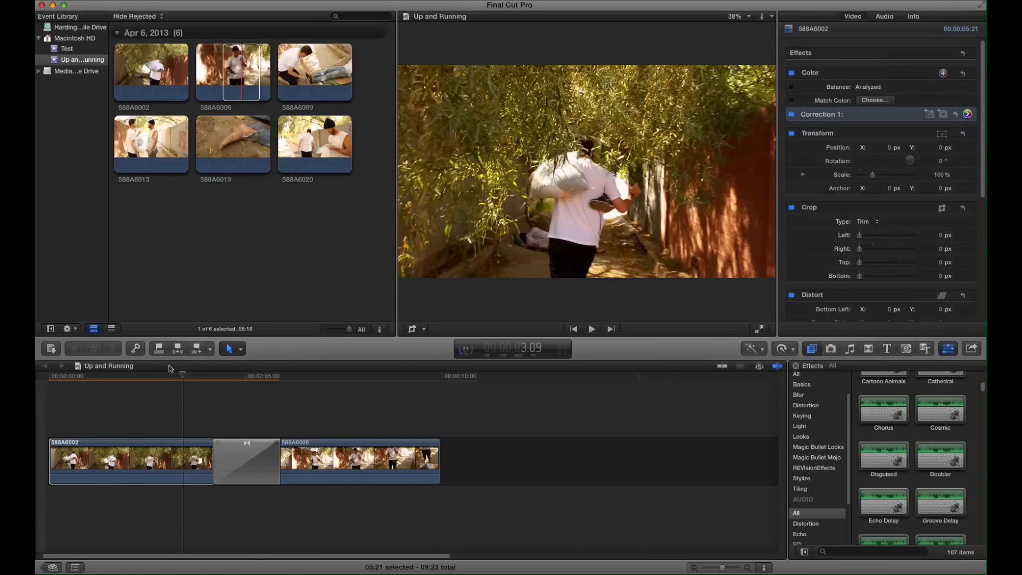
Step: Activate the Crop tool for the first timeline clip and position the playhead over that clip
click(349, 376)
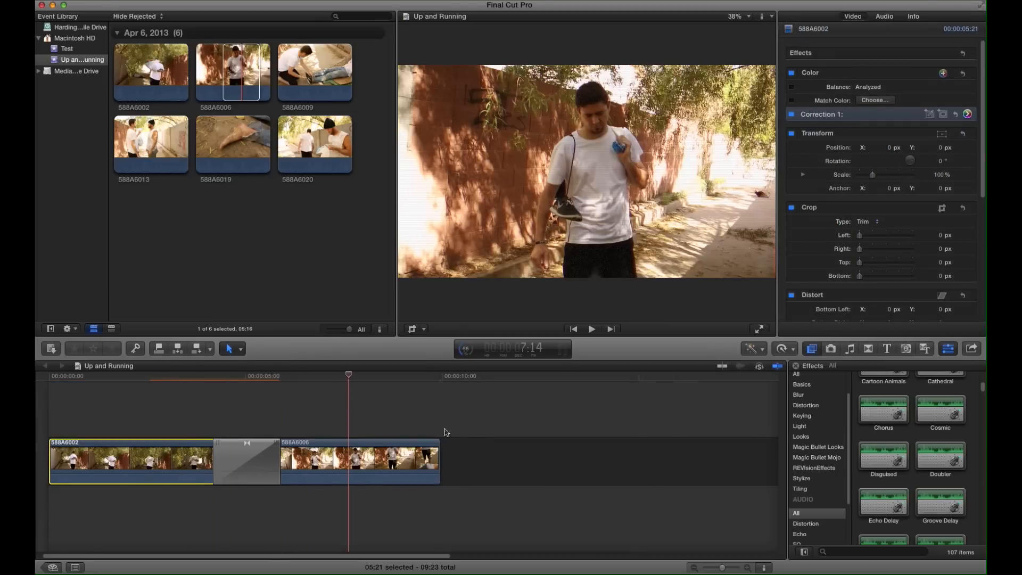
click(424, 333)
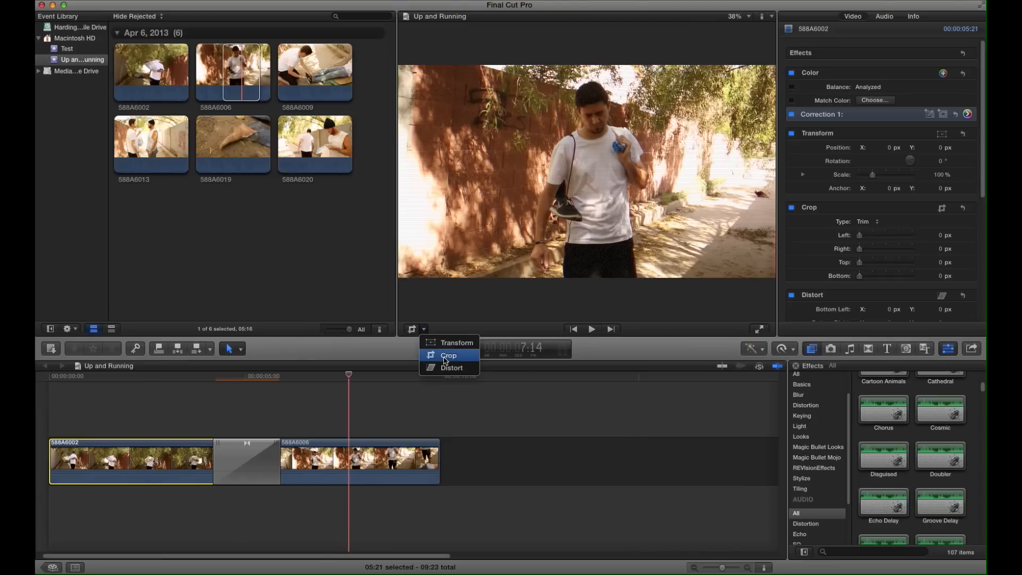
click(447, 355)
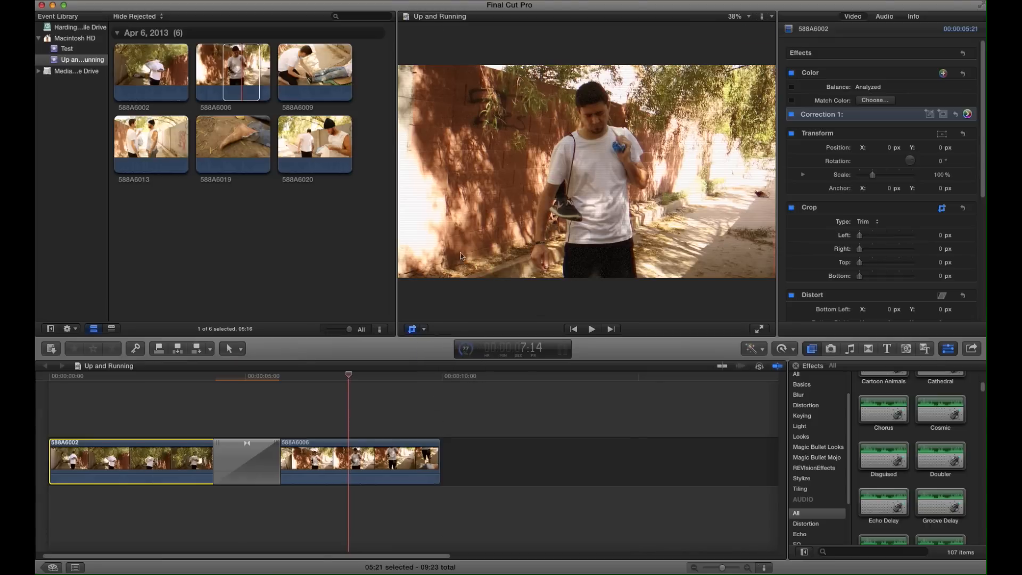
click(412, 331)
click(411, 331)
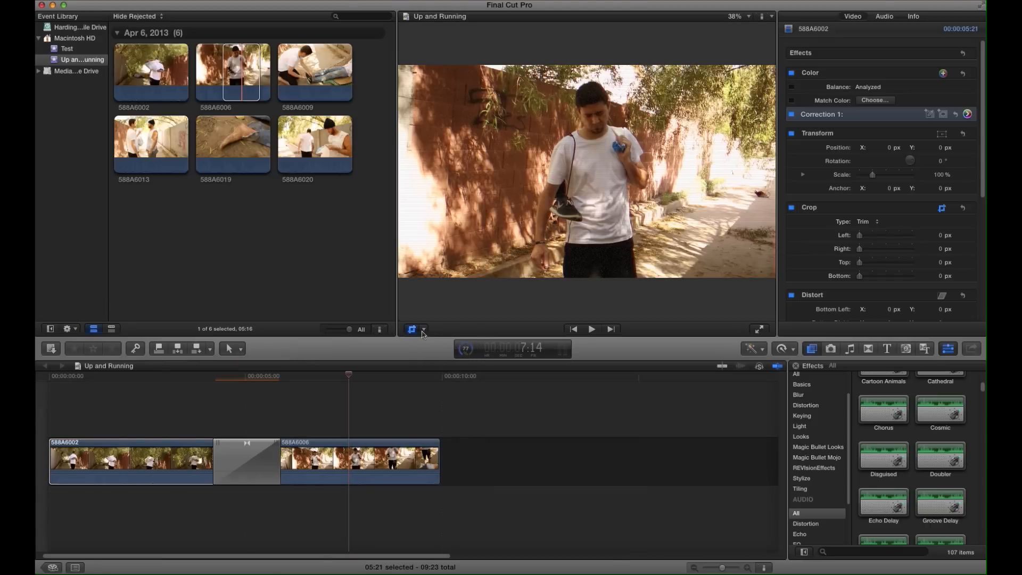
click(423, 333)
click(446, 354)
click(156, 469)
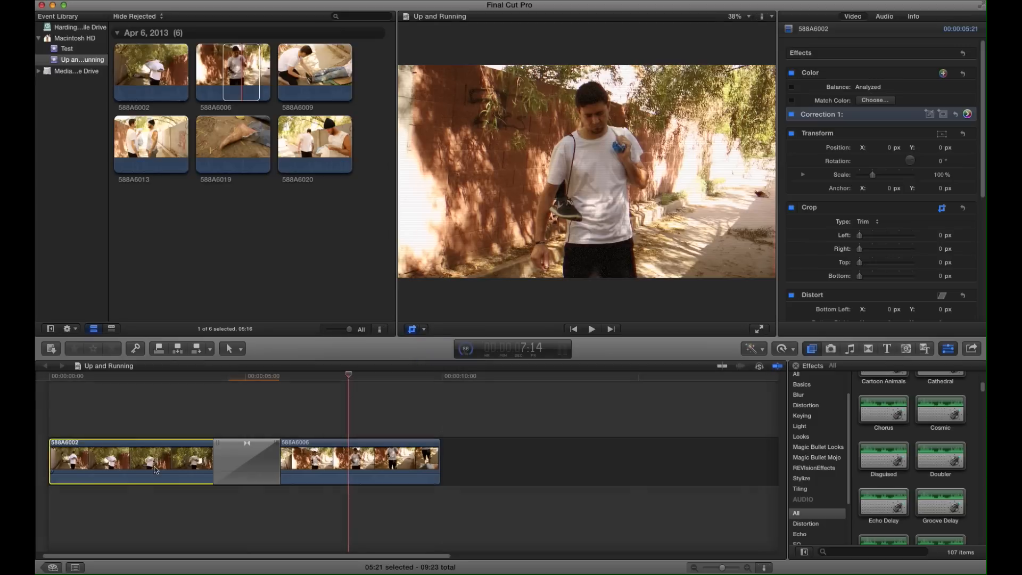
click(138, 402)
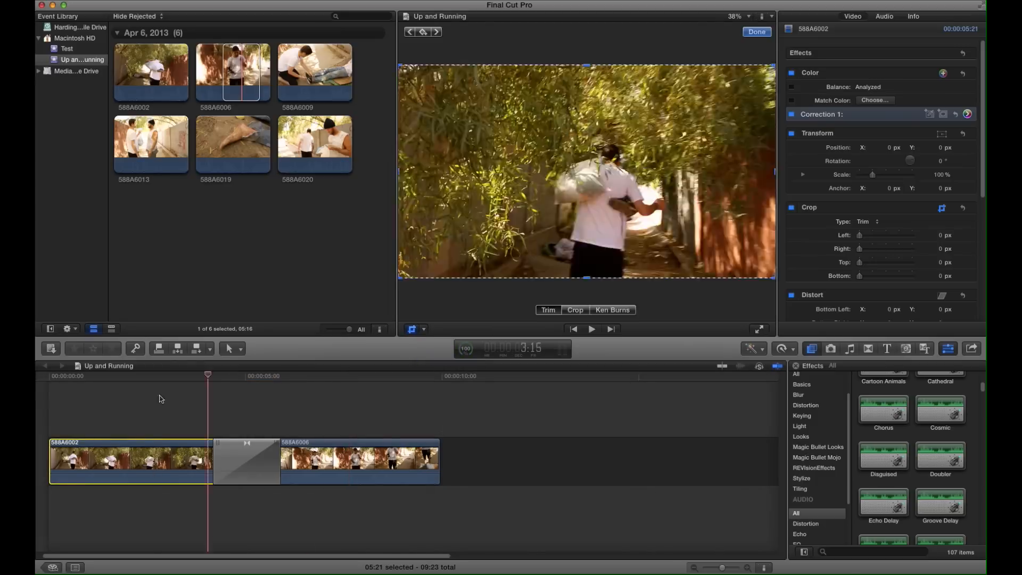
Step: Crop the first clip in Crop mode by about 224 px left, 197 px right, 91 px top and 146 px bottom
click(575, 310)
drag(402, 68, 481, 114)
drag(642, 207, 603, 178)
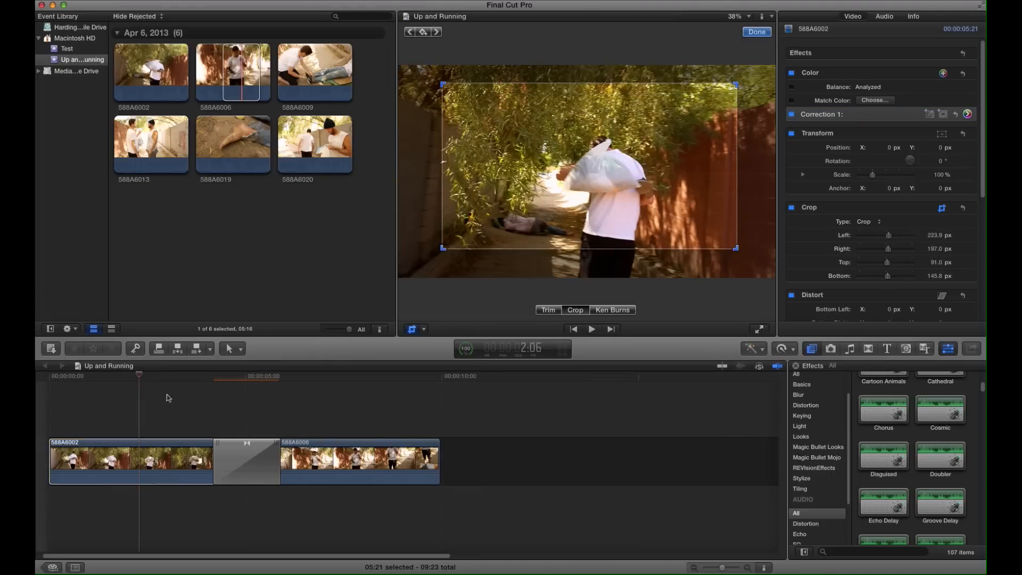
drag(140, 375, 73, 377)
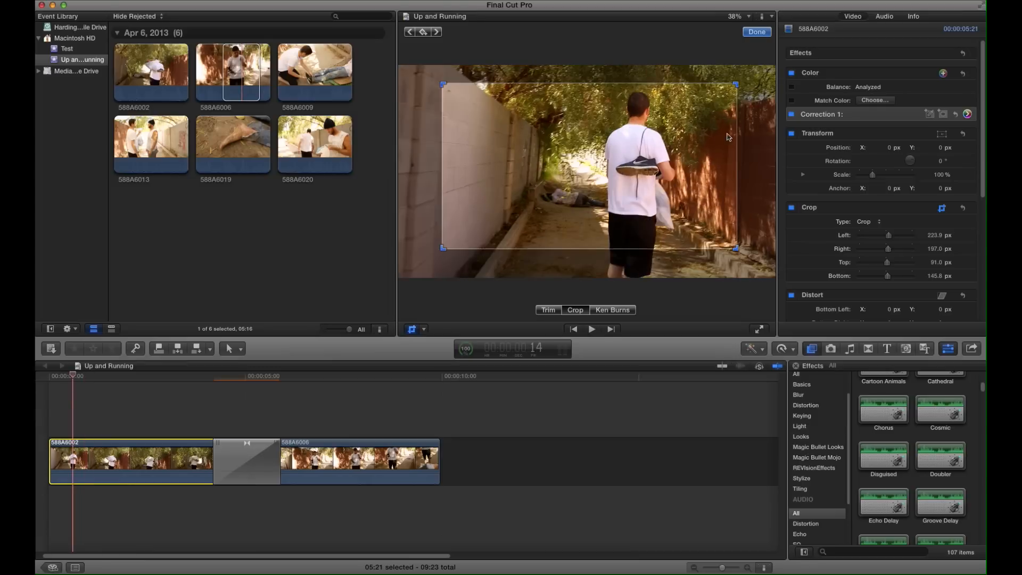
click(744, 33)
Step: Play back the cropped first clip up to about 4:03
key(space)
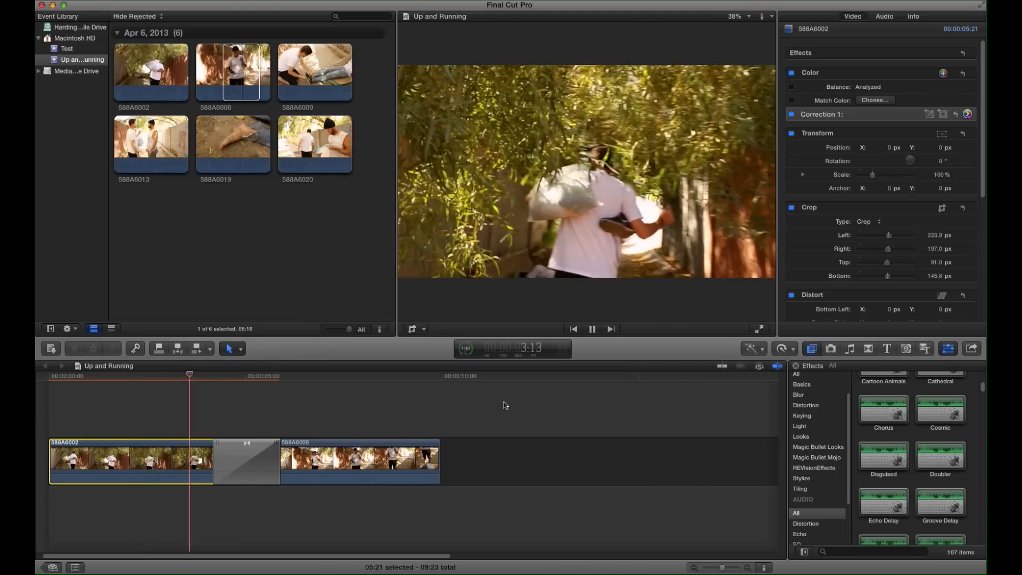
key(space)
click(595, 413)
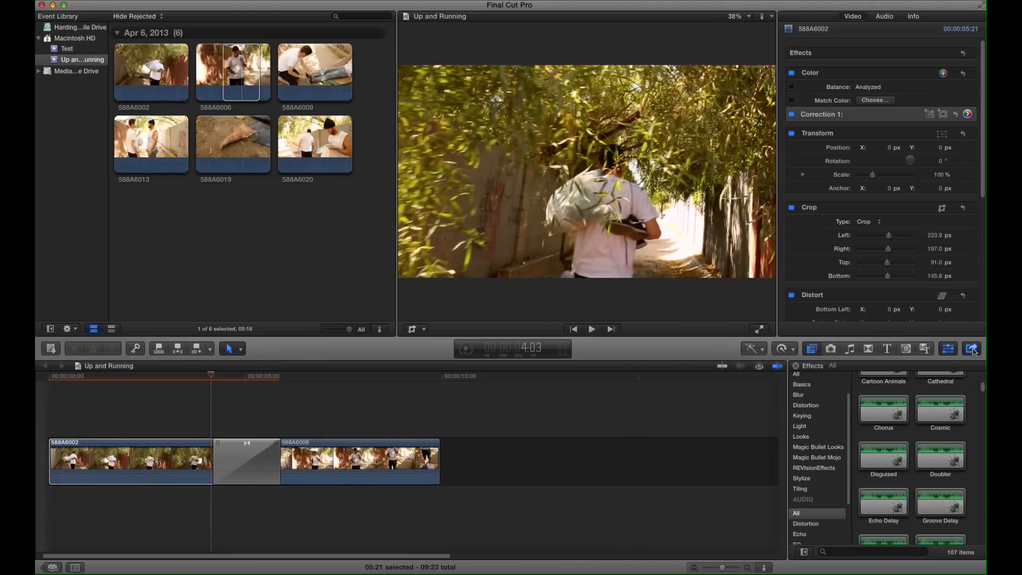
Step: Open the share destination settings for adding a new destination
click(972, 349)
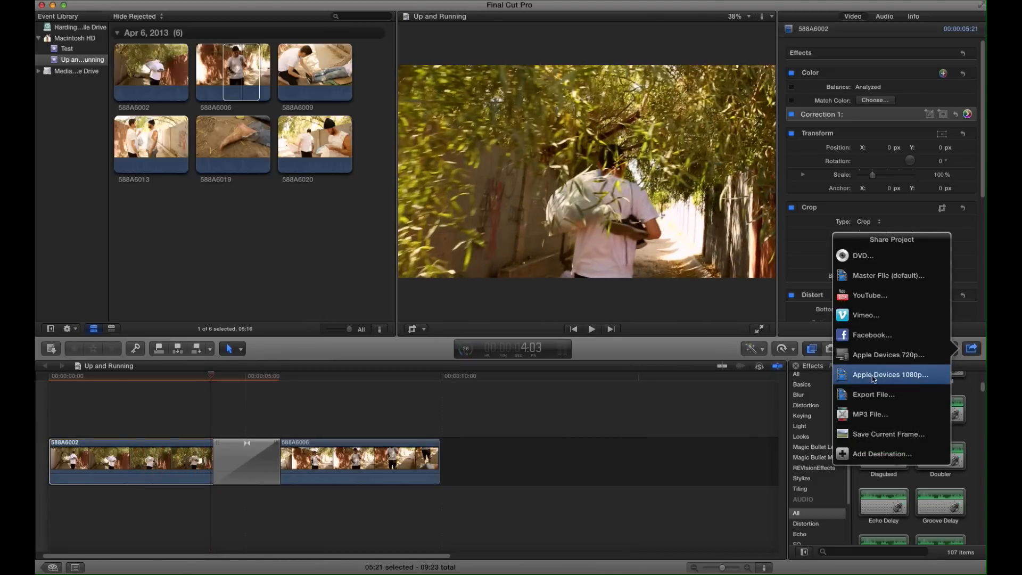
click(879, 454)
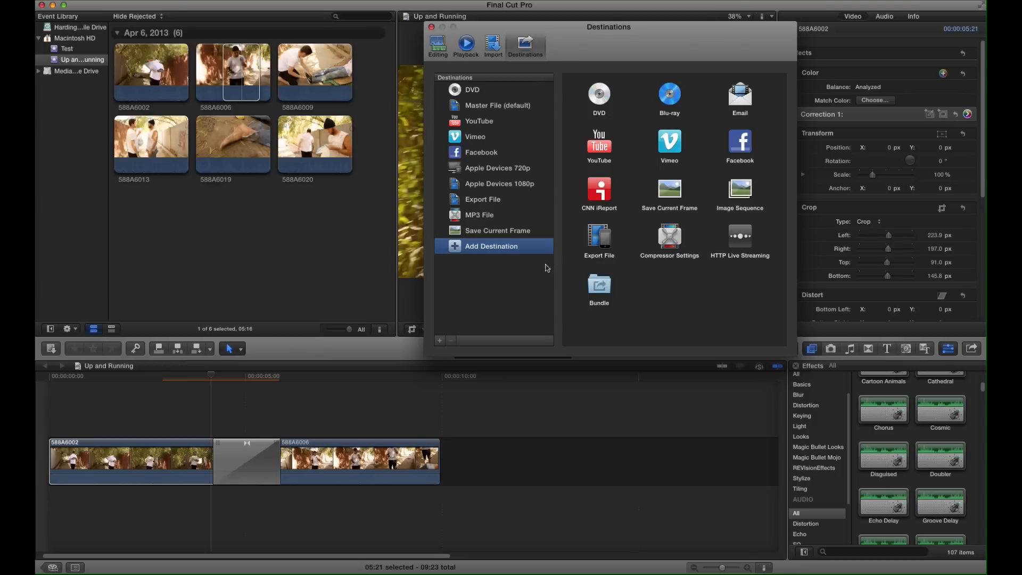
Step: Review the settings of the Apple Devices 1080p share destination and close the preferences
click(493, 187)
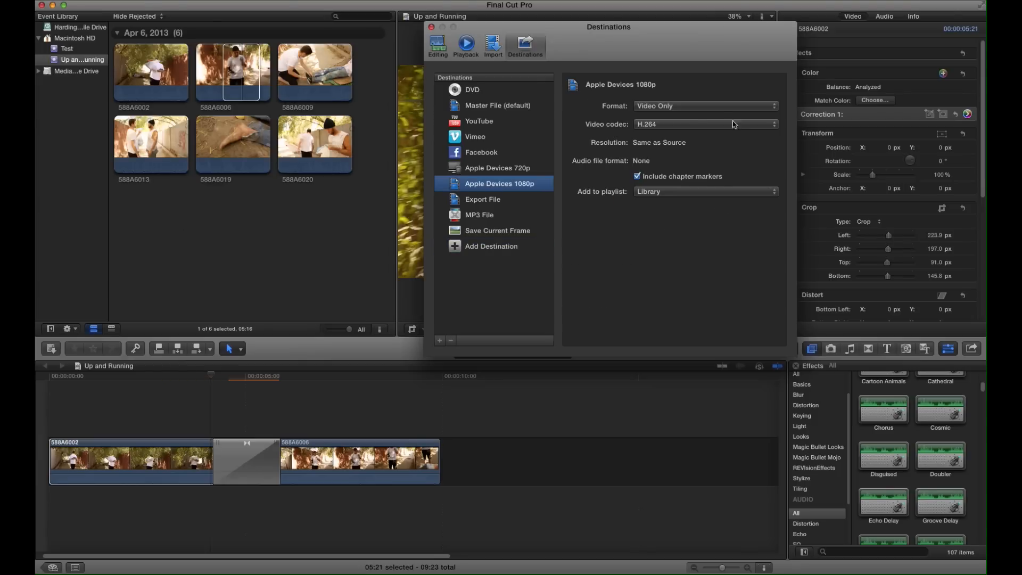
click(431, 27)
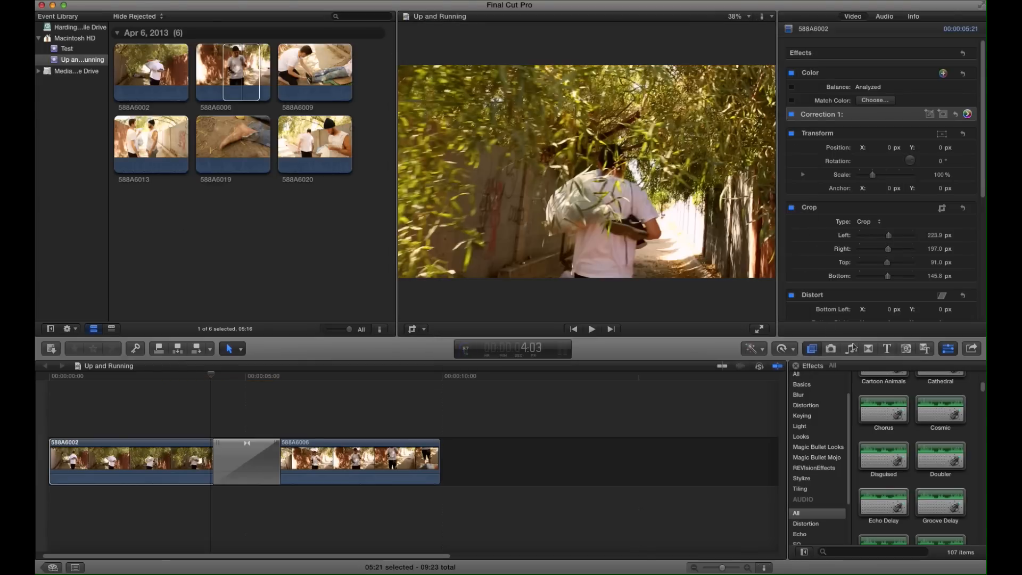
Step: Share the project to the Apple Devices 1080p destination with the video codec set to Apple ProRes 422 (HQ)
click(971, 348)
click(887, 375)
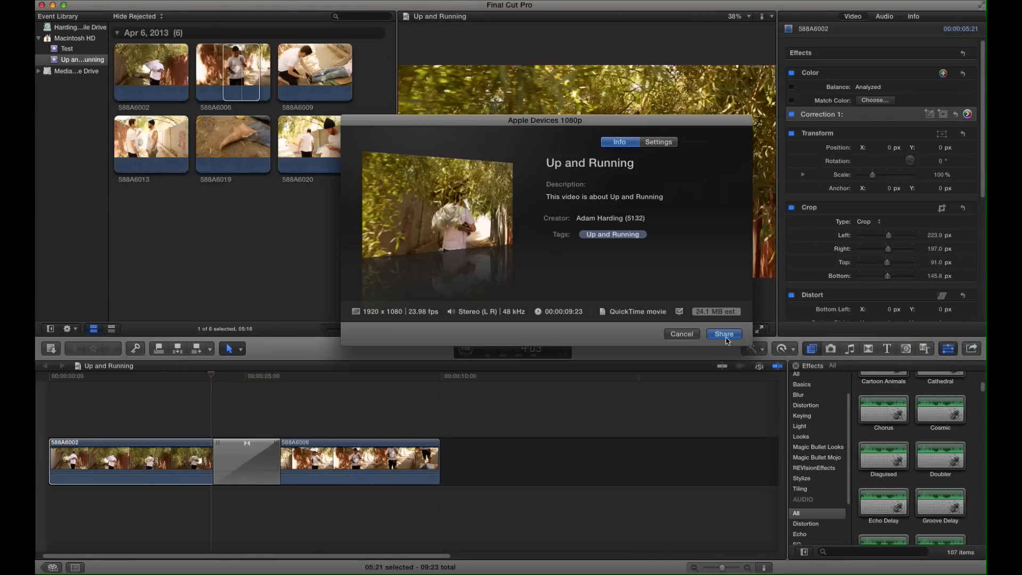
click(658, 142)
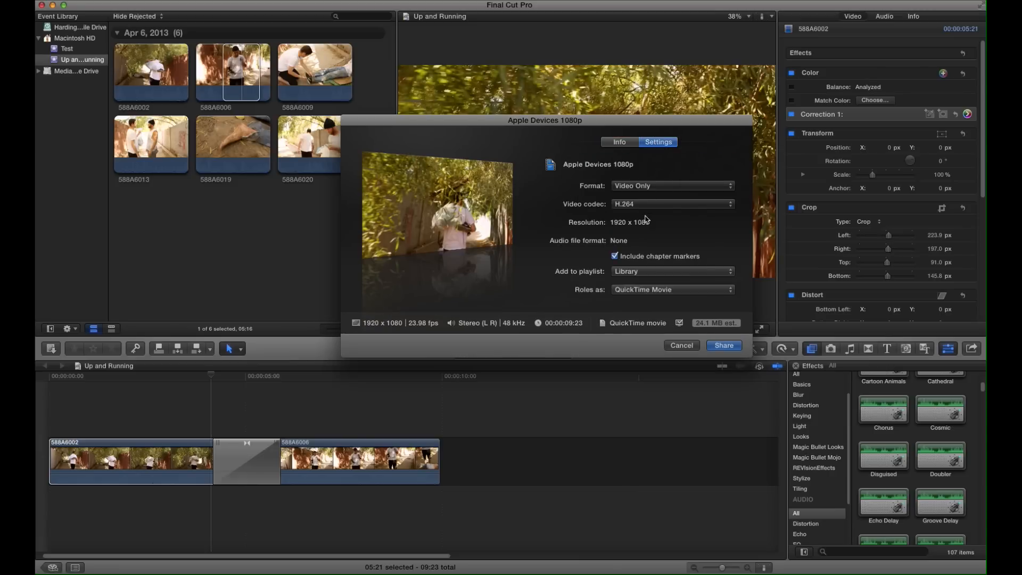
click(654, 204)
click(655, 167)
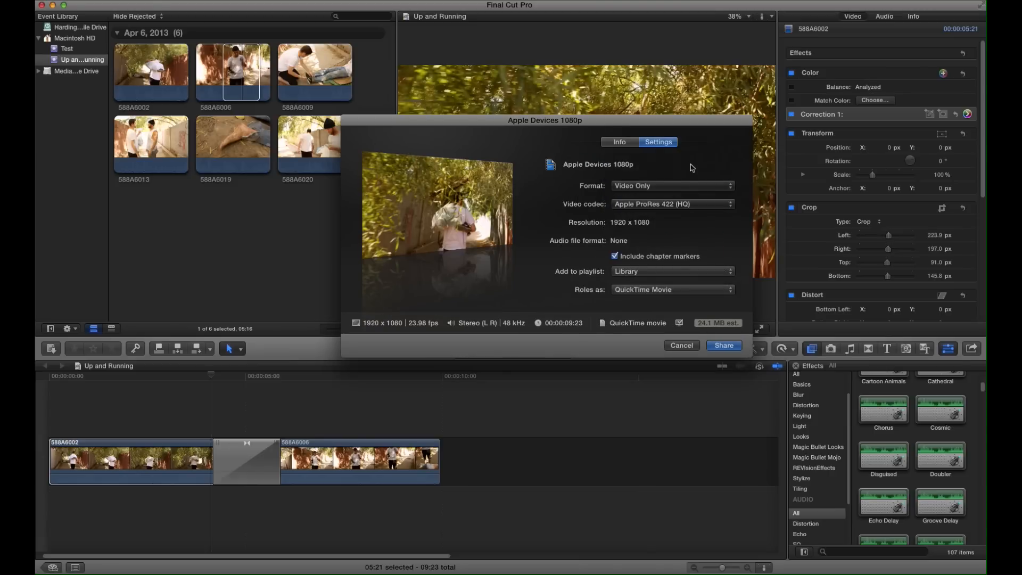
click(723, 346)
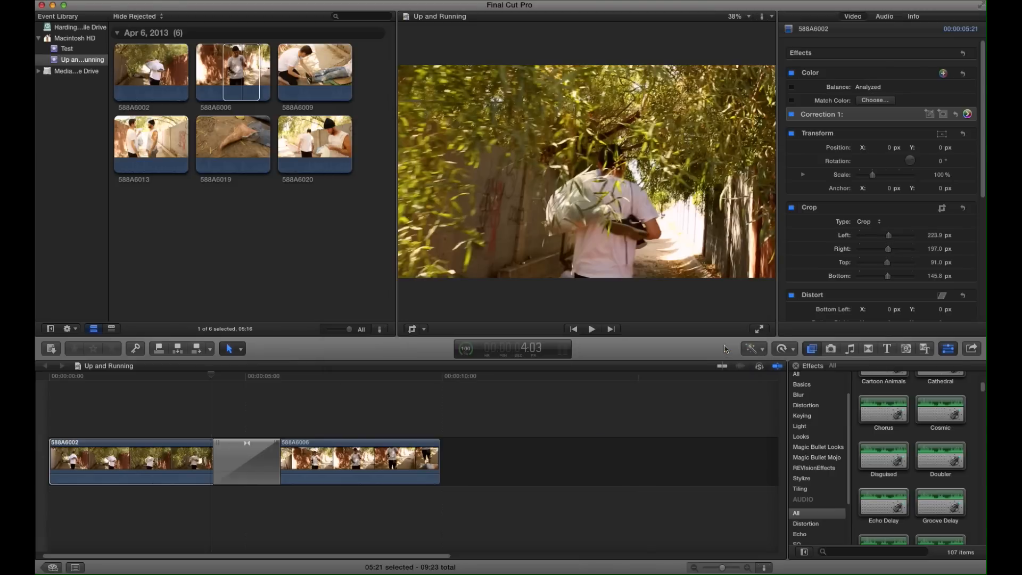